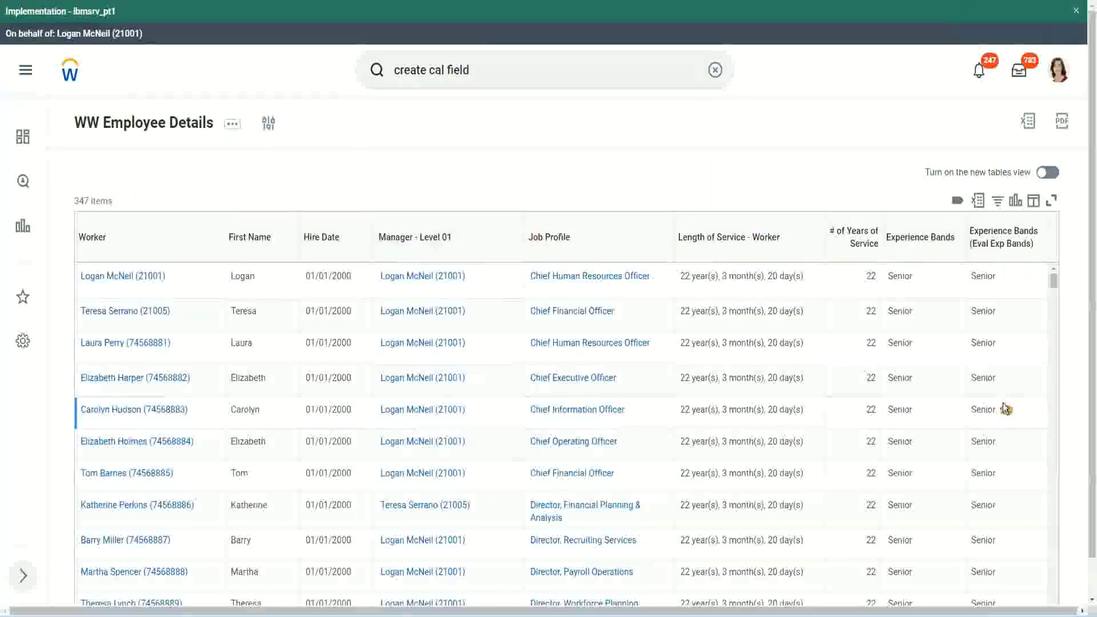
Step: Review the Eval Exp Bands column and workers' band values in the WW Employee Details report
left_click(1011, 250)
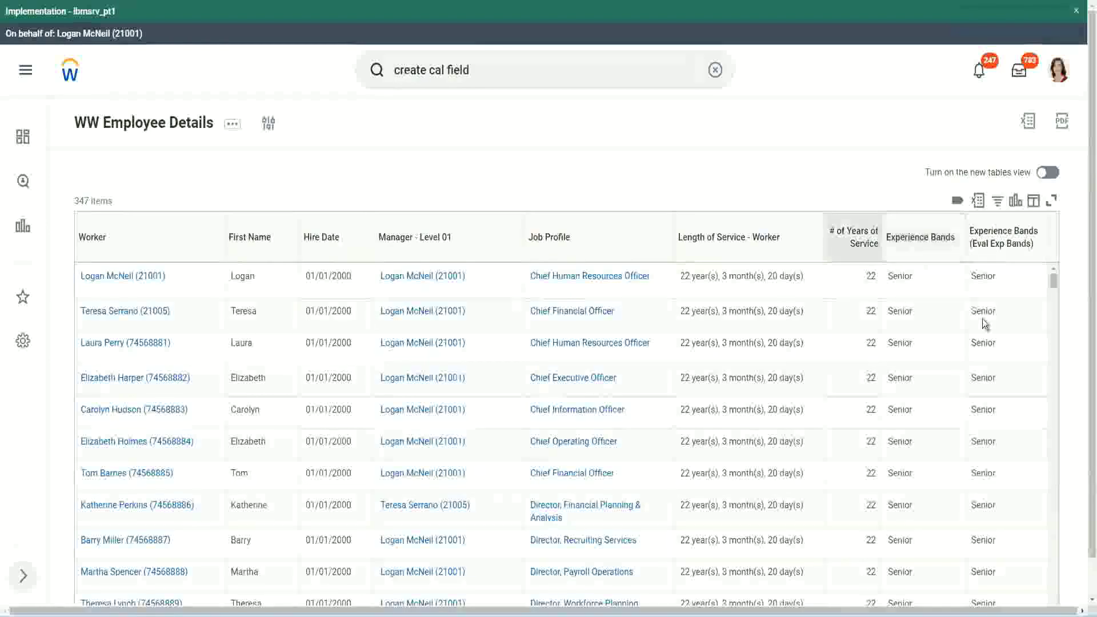
left_click(980, 341)
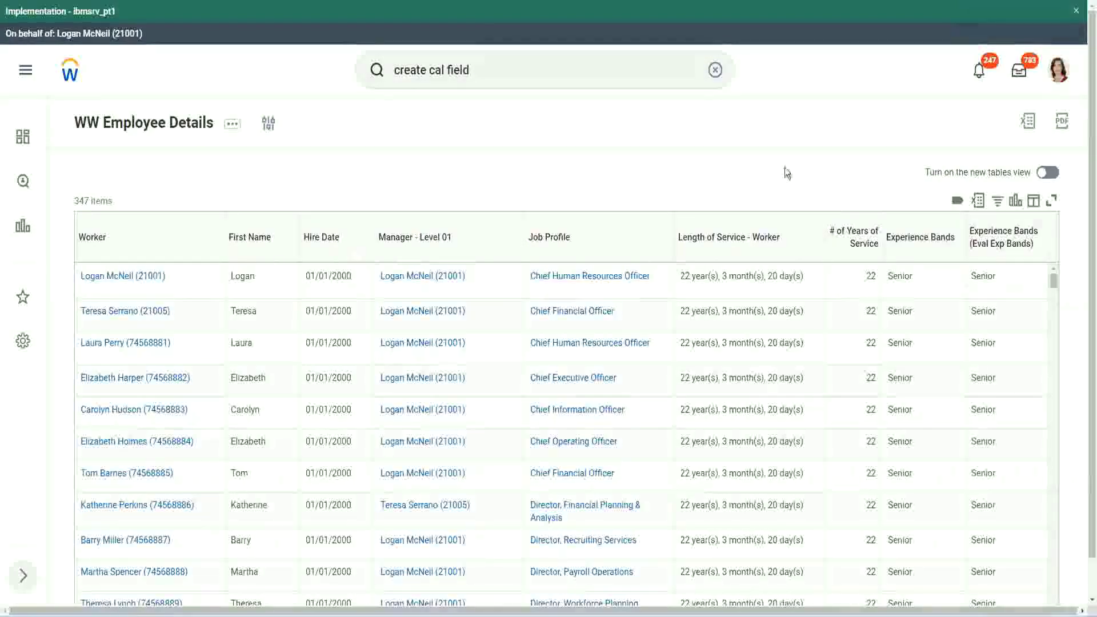
left_click(953, 276)
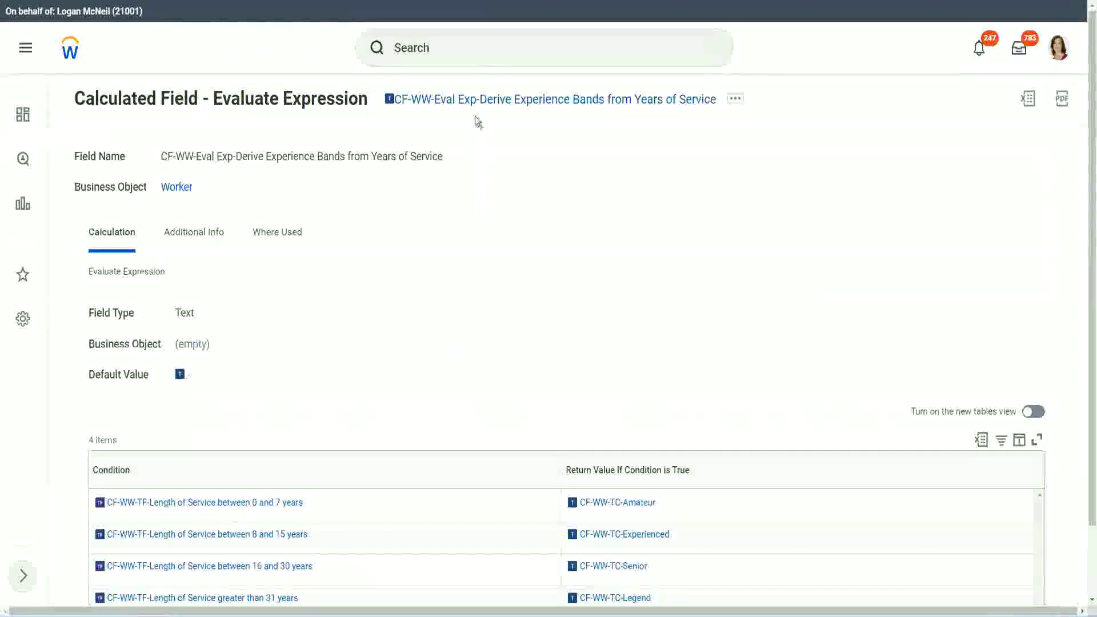
Step: Copy the Derive Experience Bands field name, then start Create Calculated Field via search 'create calc field'
right_click(478, 102)
left_click(517, 170)
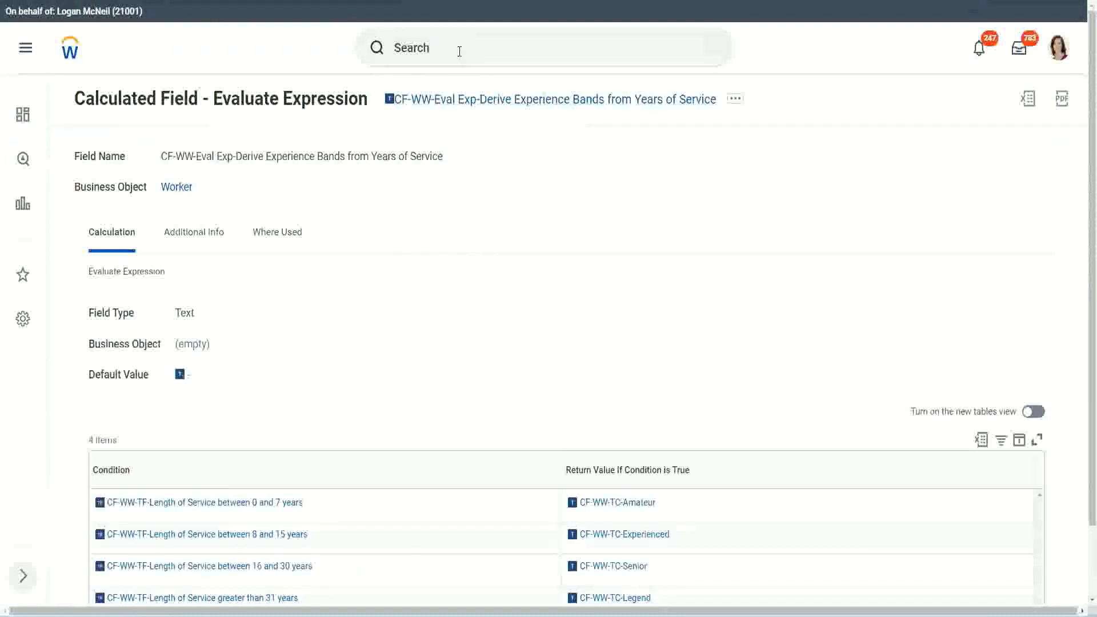
left_click(459, 51)
left_click(684, 114)
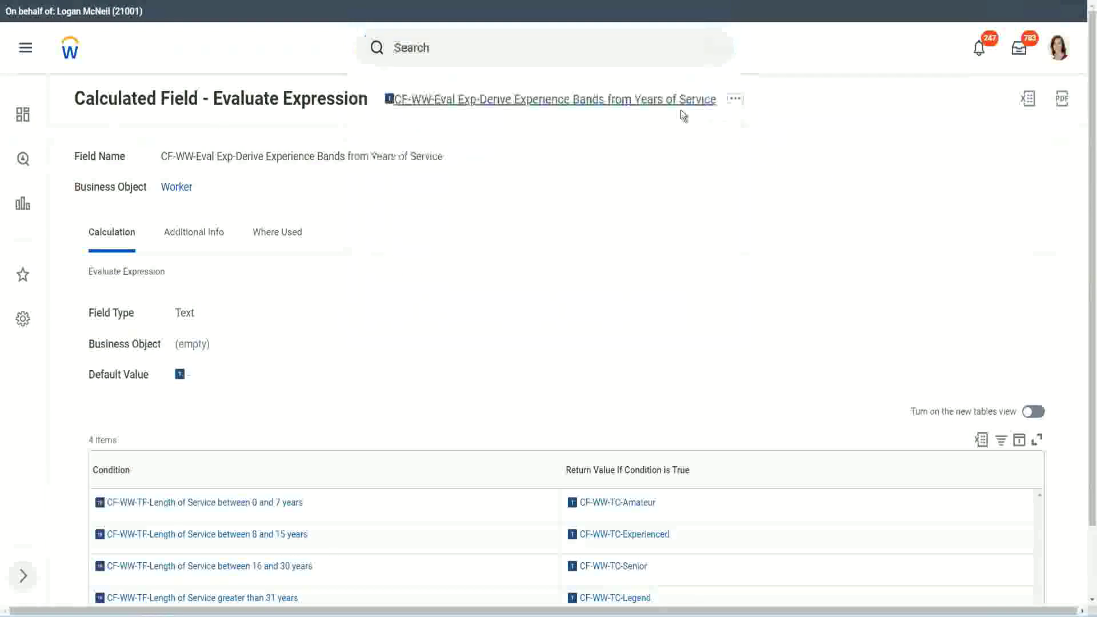
left_click(434, 43)
type("create calc field")
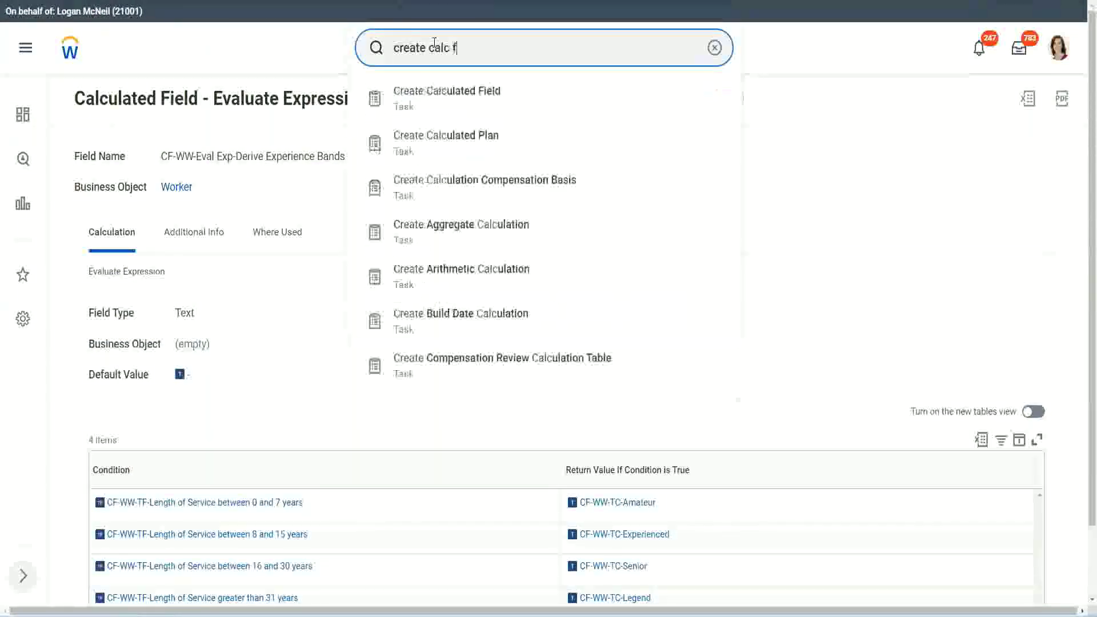
left_click(453, 104)
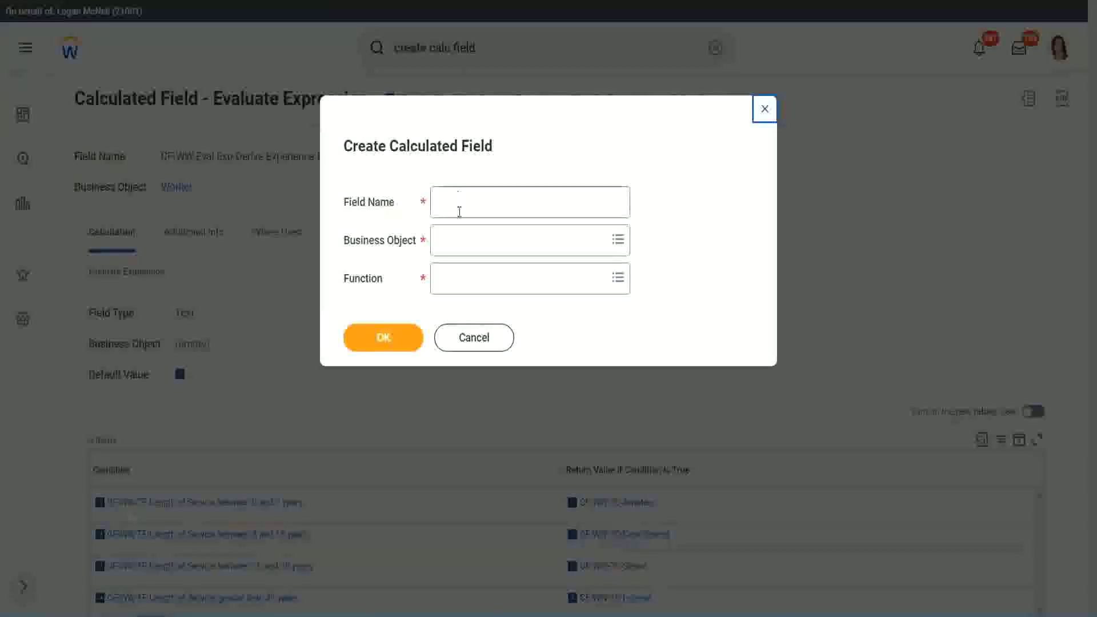
Step: Create Worker field 'CF-WW-LRB-Identify Experience Bands from years of Service' using the Lookup Range Band function
left_click(460, 205)
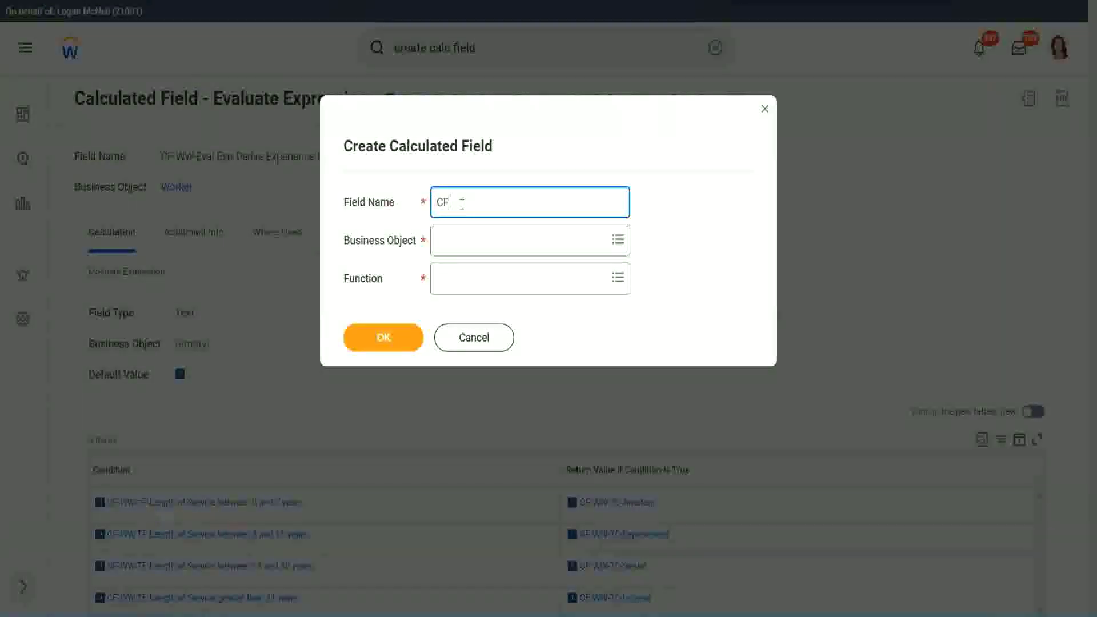
type("-")
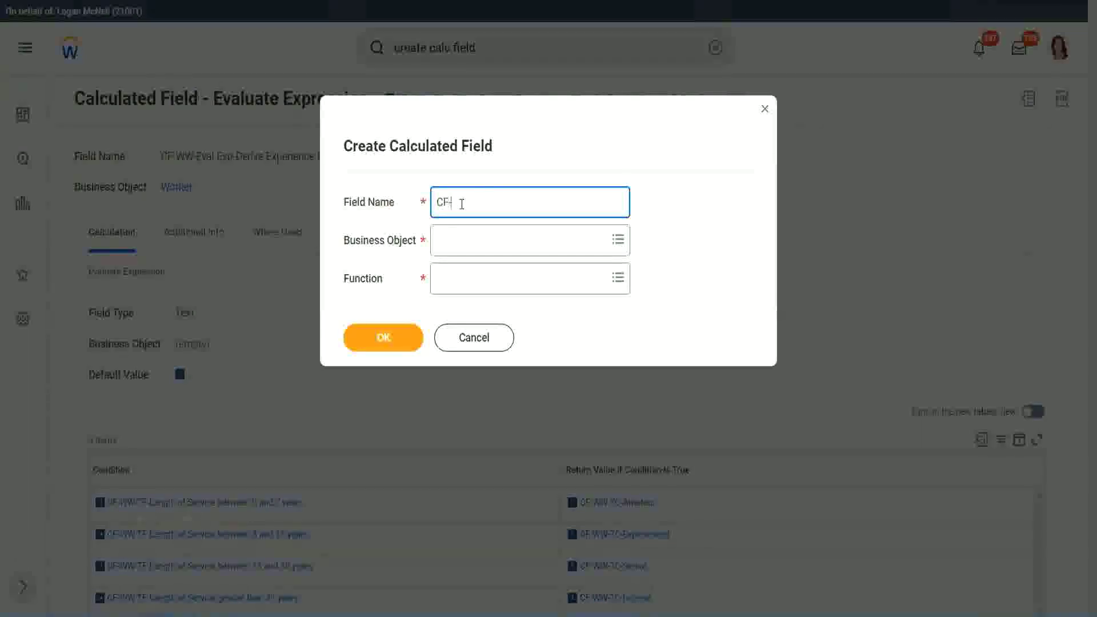
type("WW-LR")
type("-Identify Exeperiende")
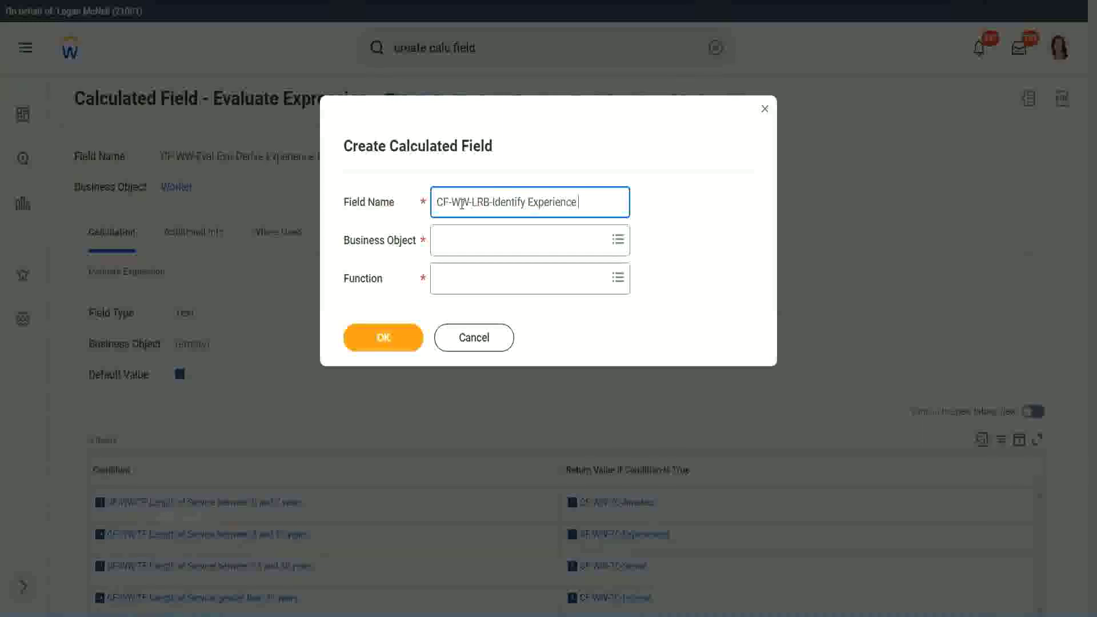
type(" Bands from")
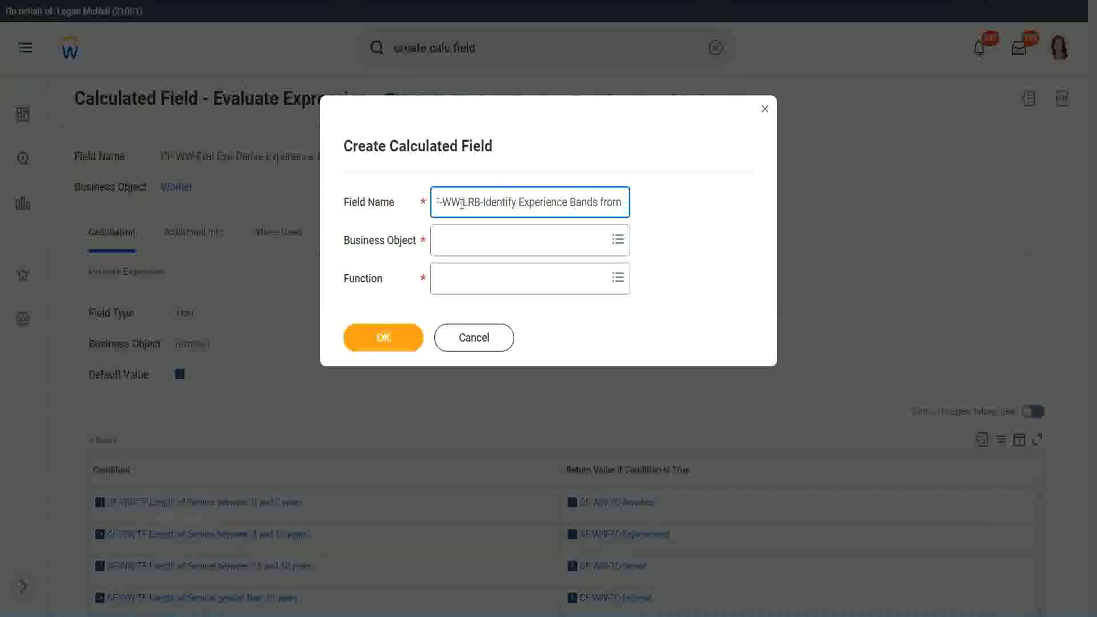
type(" years of Service")
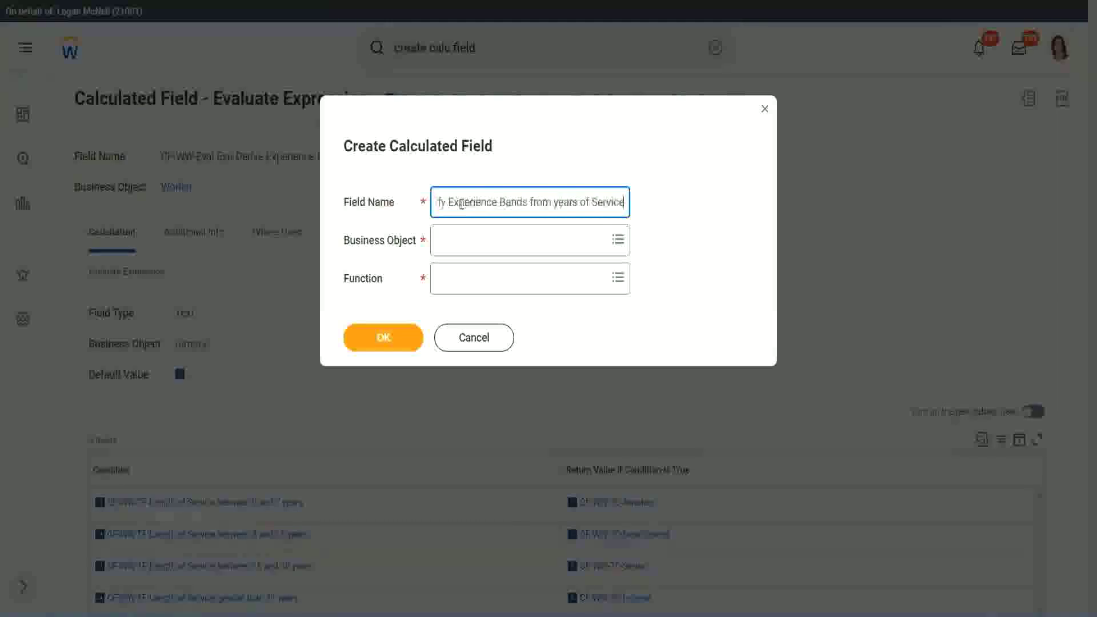
key("Tab")
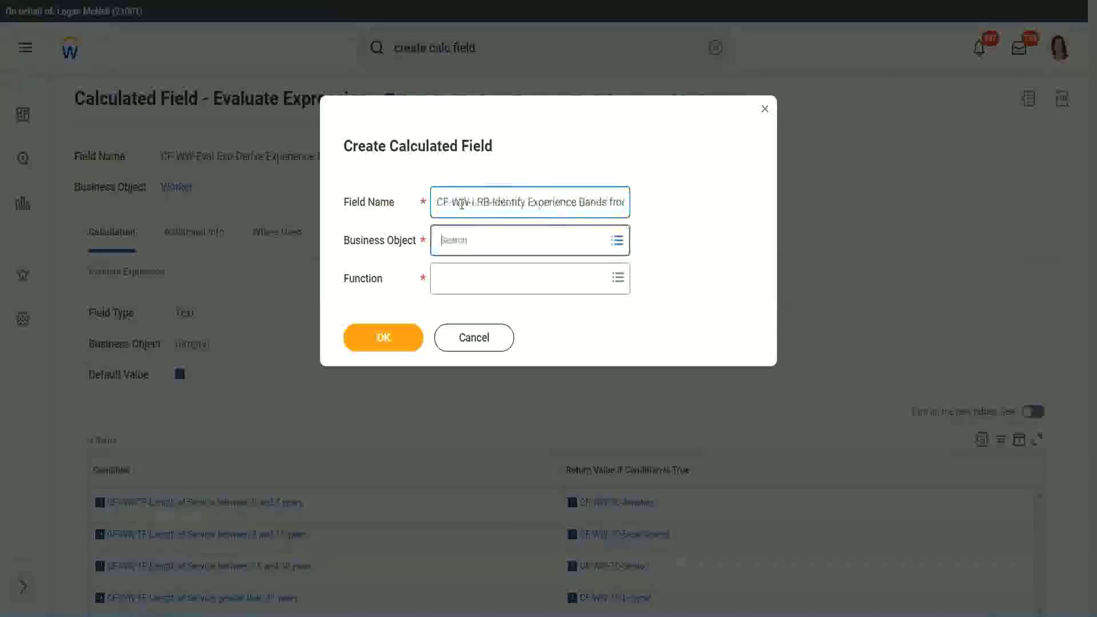
type("wor")
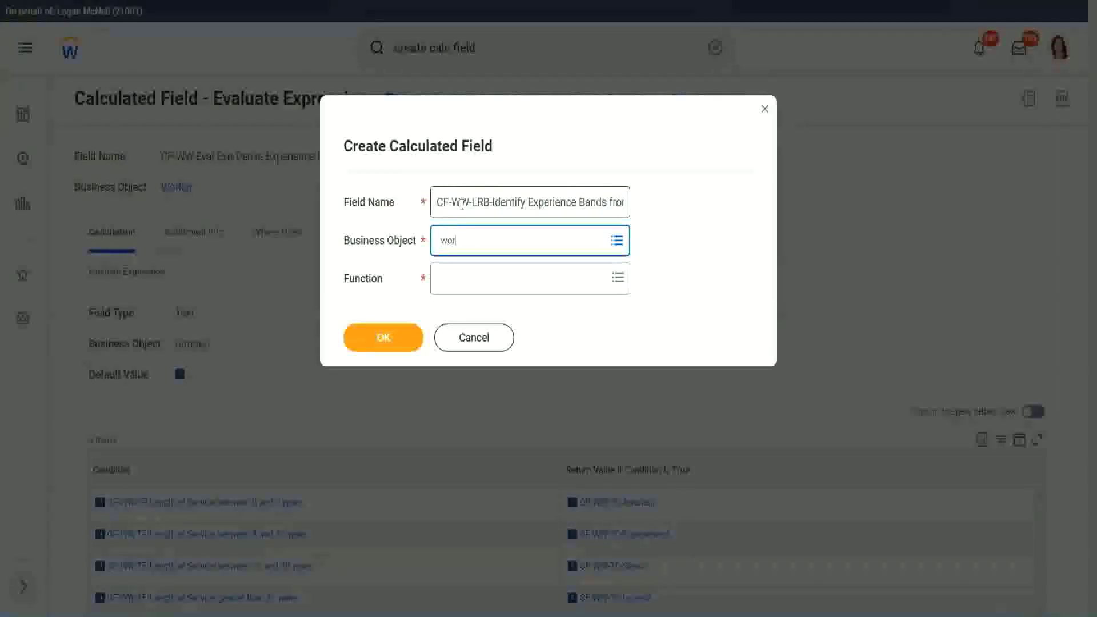
type("ker")
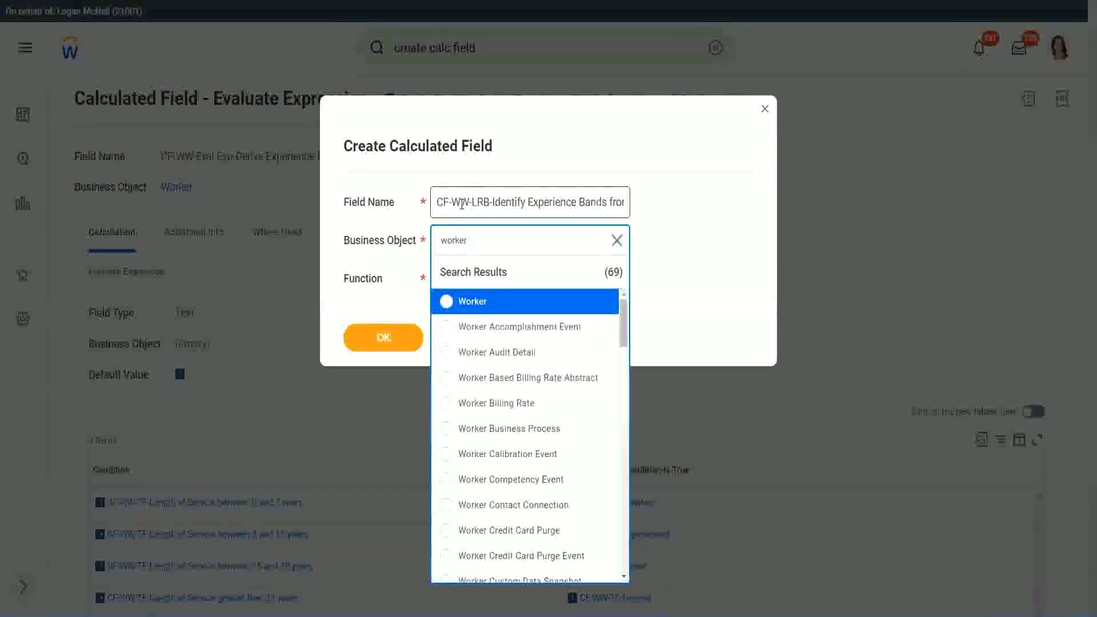
key("Return")
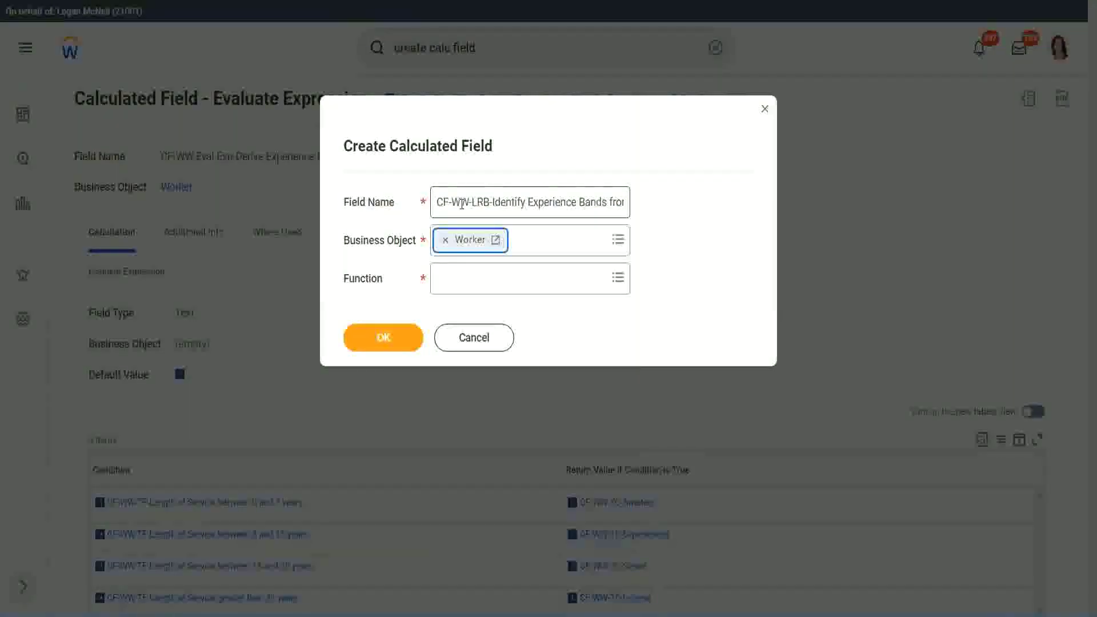
key("Tab")
type("ev")
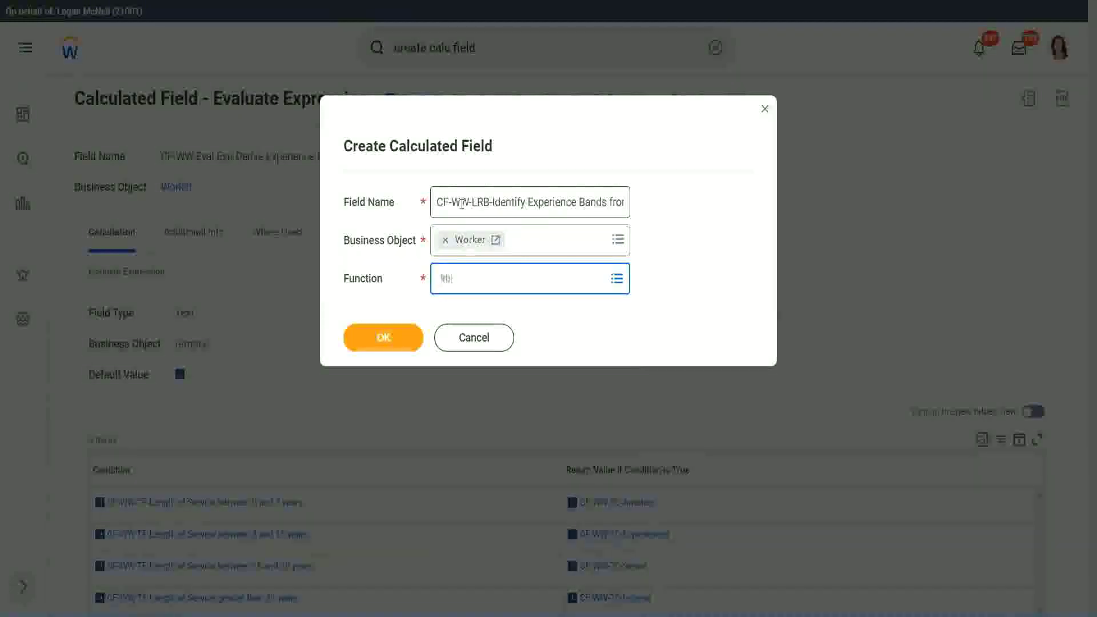
key("Return")
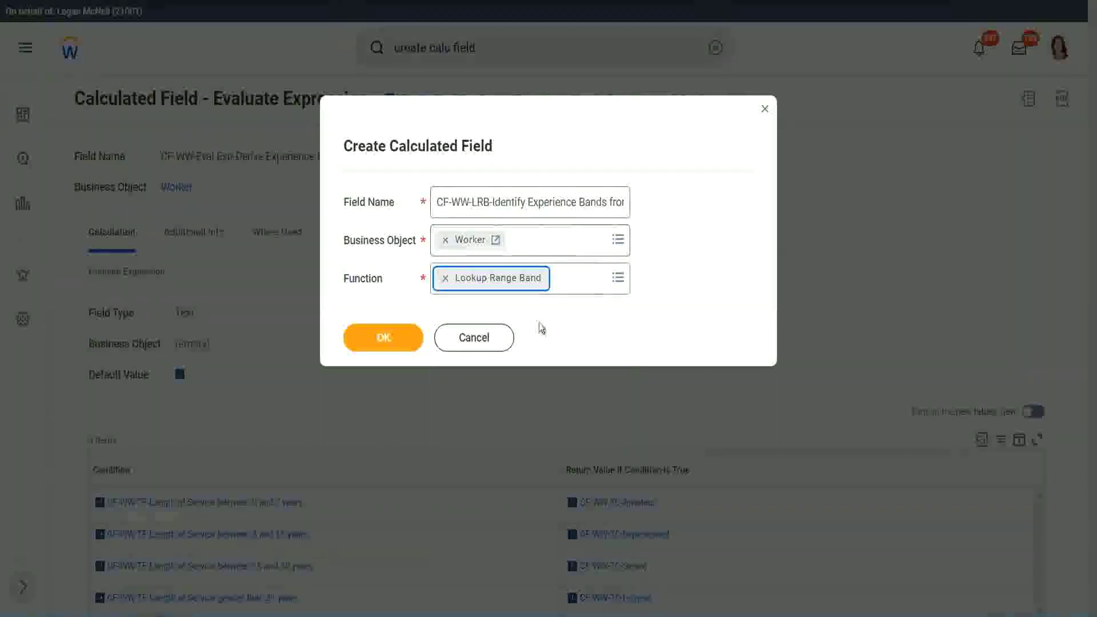
left_click(380, 337)
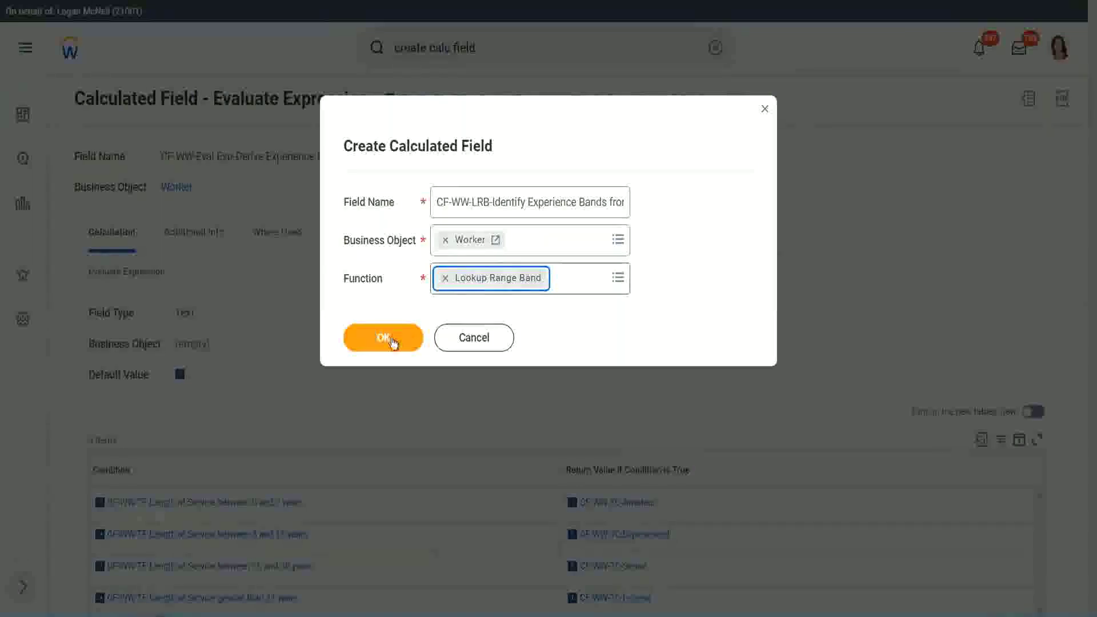
left_click(392, 340)
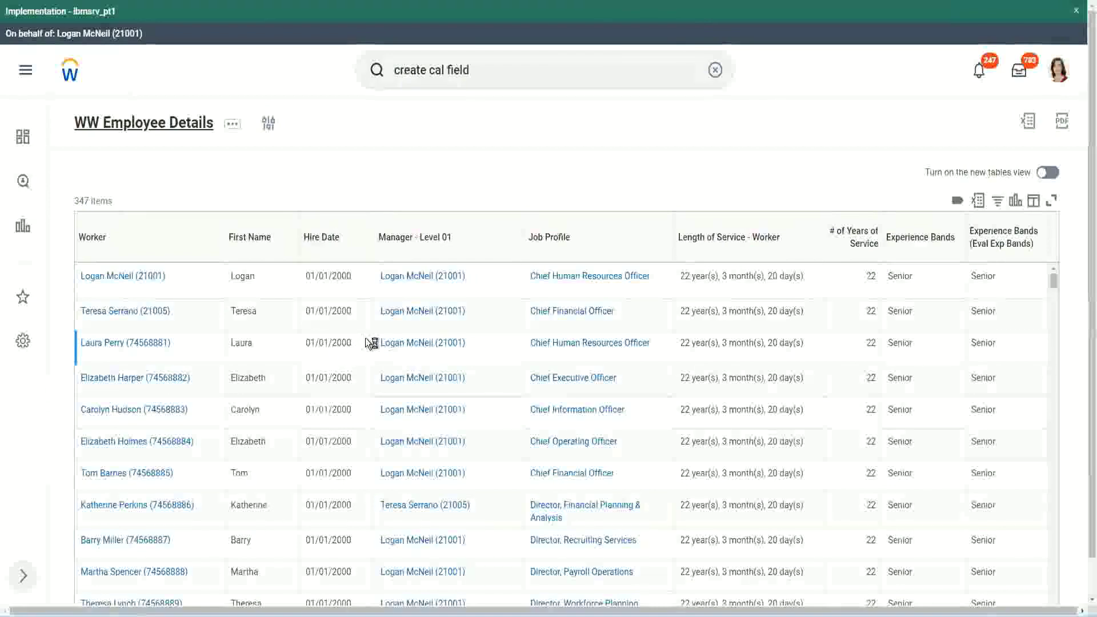
Step: Check the experience bands field link in the report's Columns tab, then return to the Lookup Range Band page
scroll(366, 377, "down", 5)
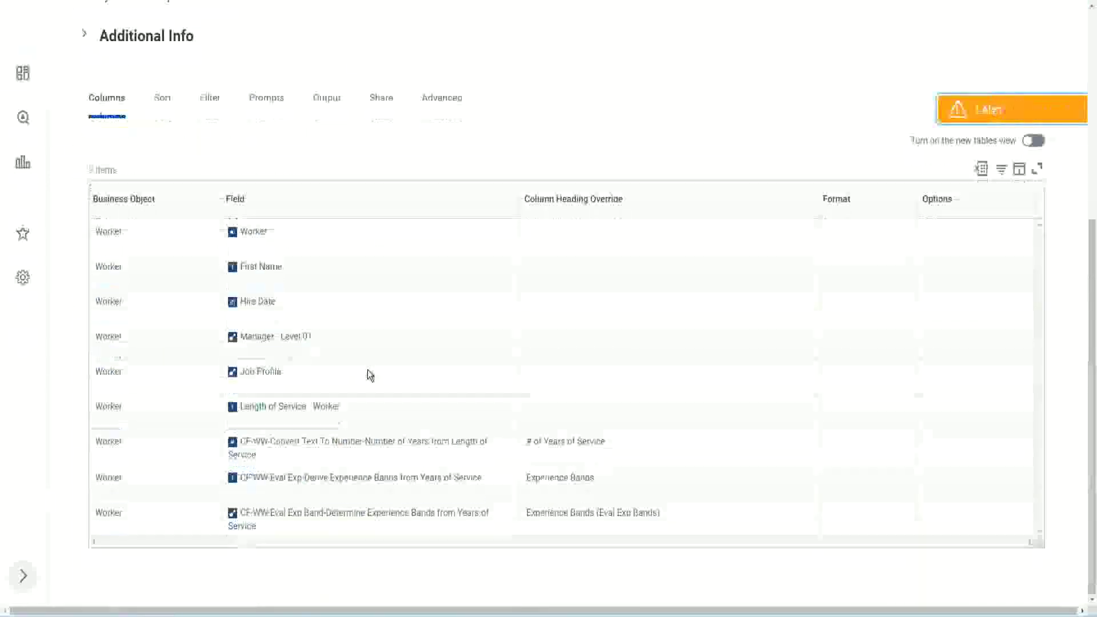
right_click(346, 446)
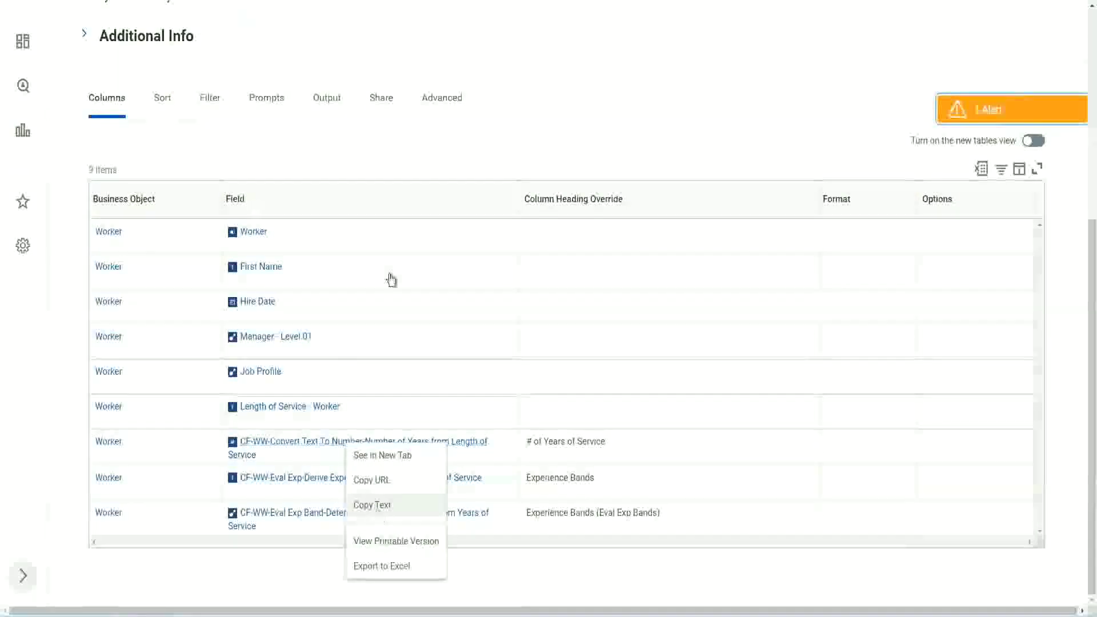
left_click(419, 143)
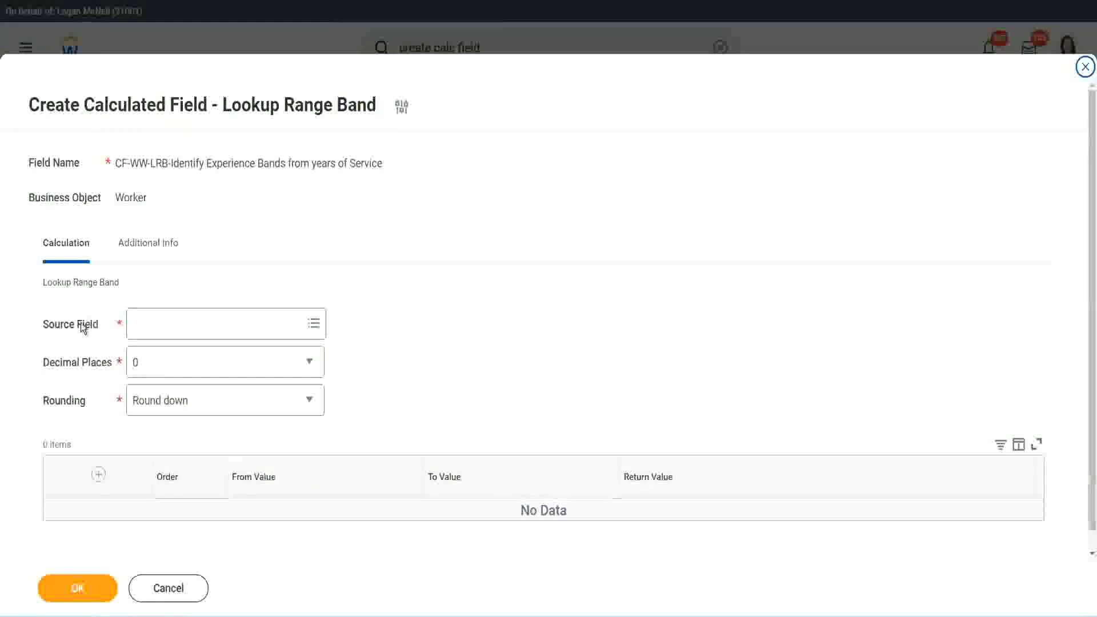
Step: Set the source field to CF-WW-Convert Text To Number-Number of Years from Length of Service
left_click(171, 325)
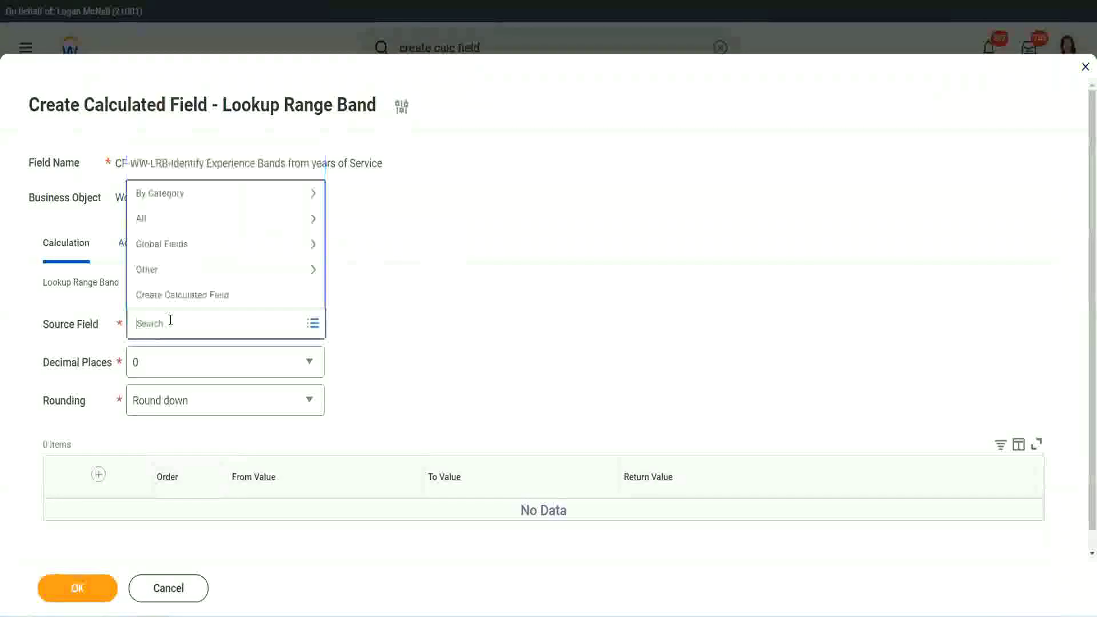
type("Number of Years from Length of Service")
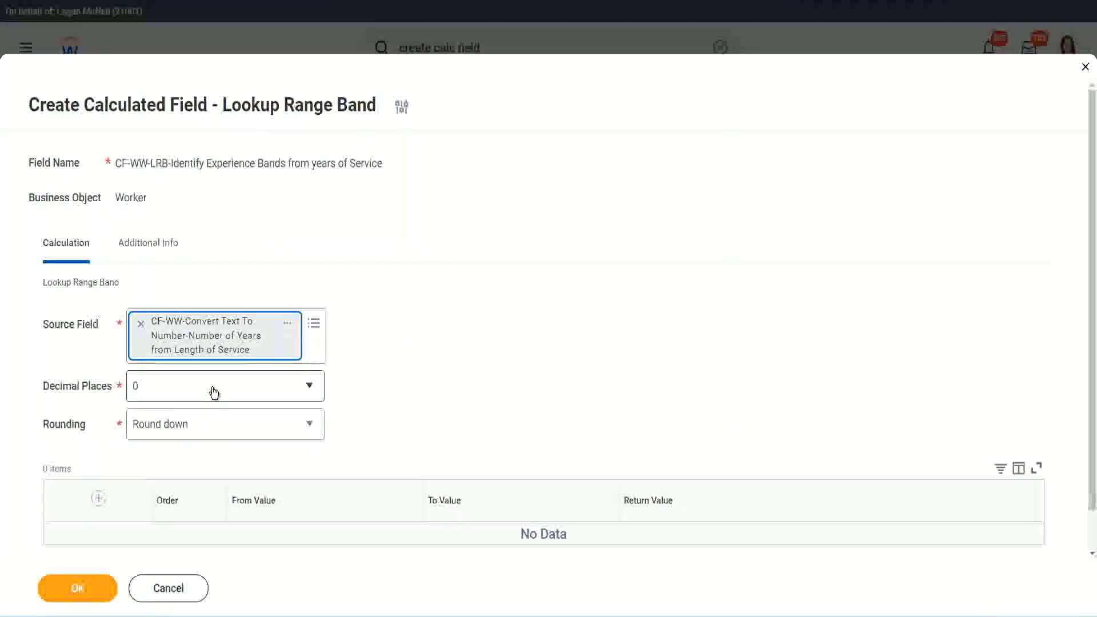
left_click(214, 392)
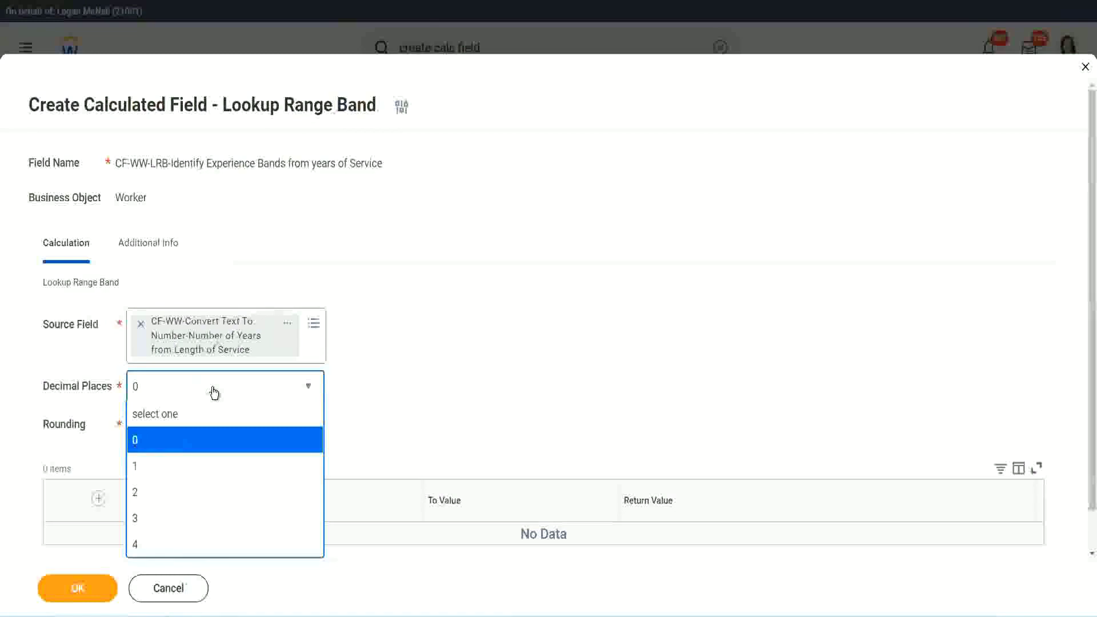
left_click(427, 375)
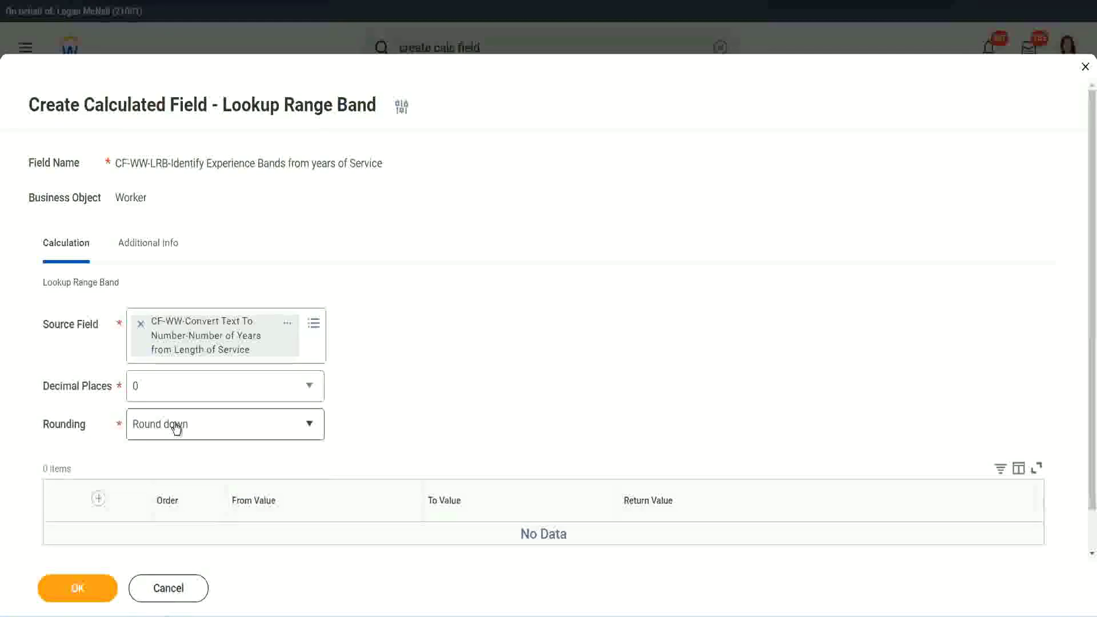
Step: Change Rounding from Round down to Round, leaving Decimal Places at 0
left_click(176, 428)
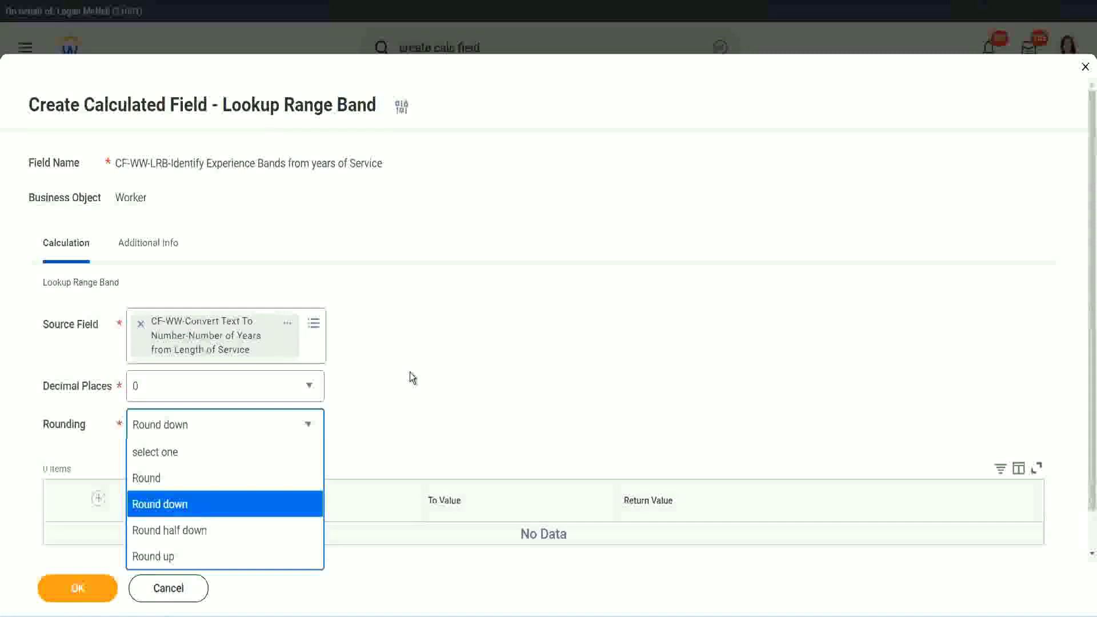
left_click(386, 421)
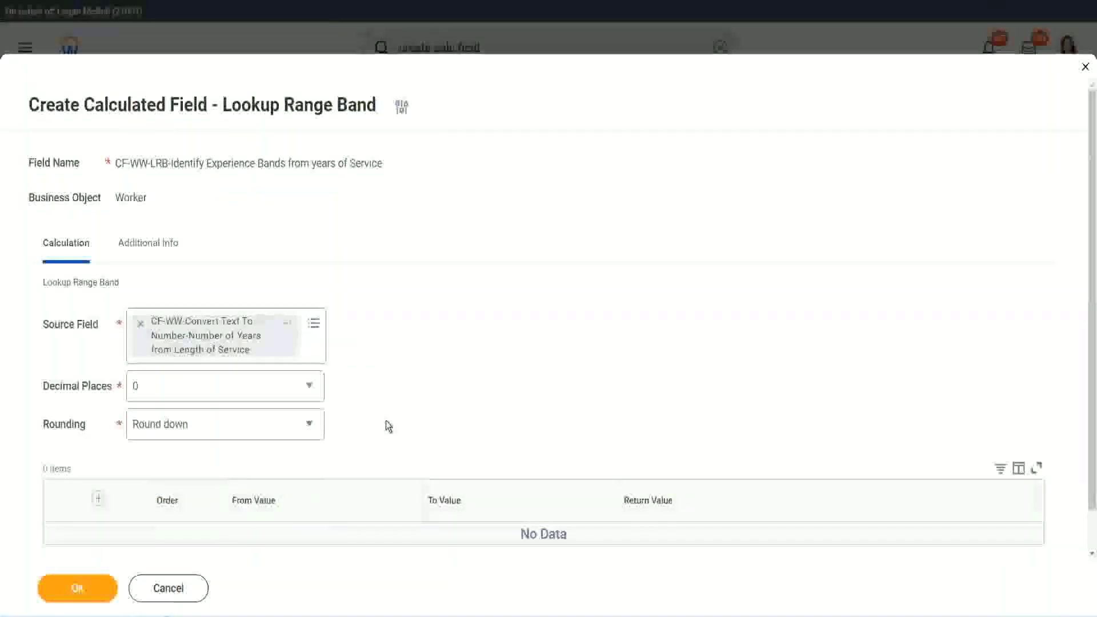
left_click(190, 430)
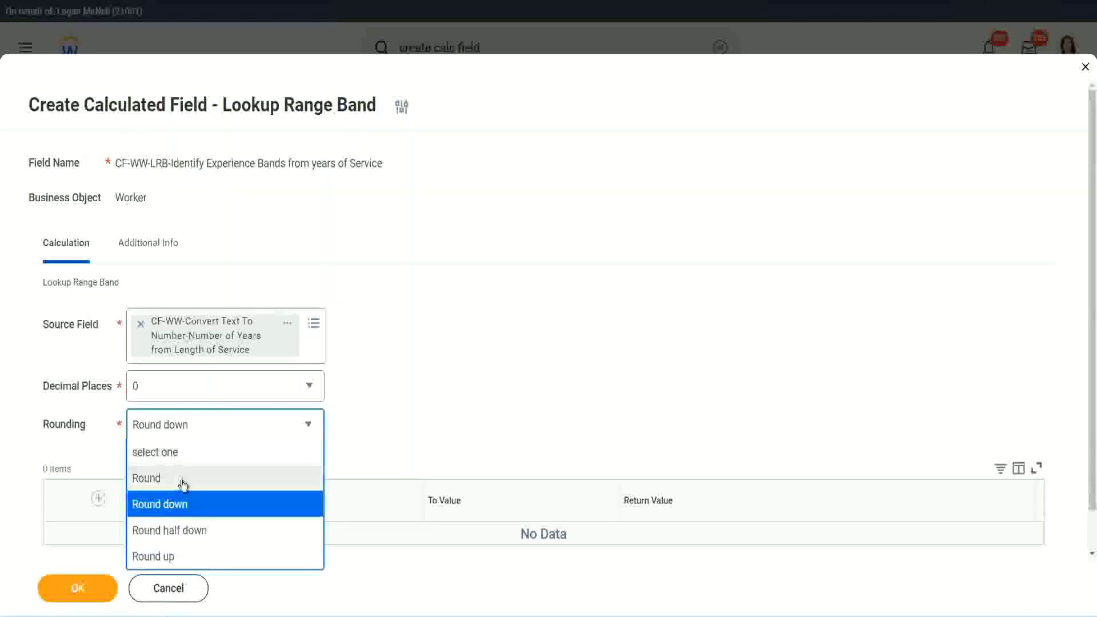
left_click(183, 479)
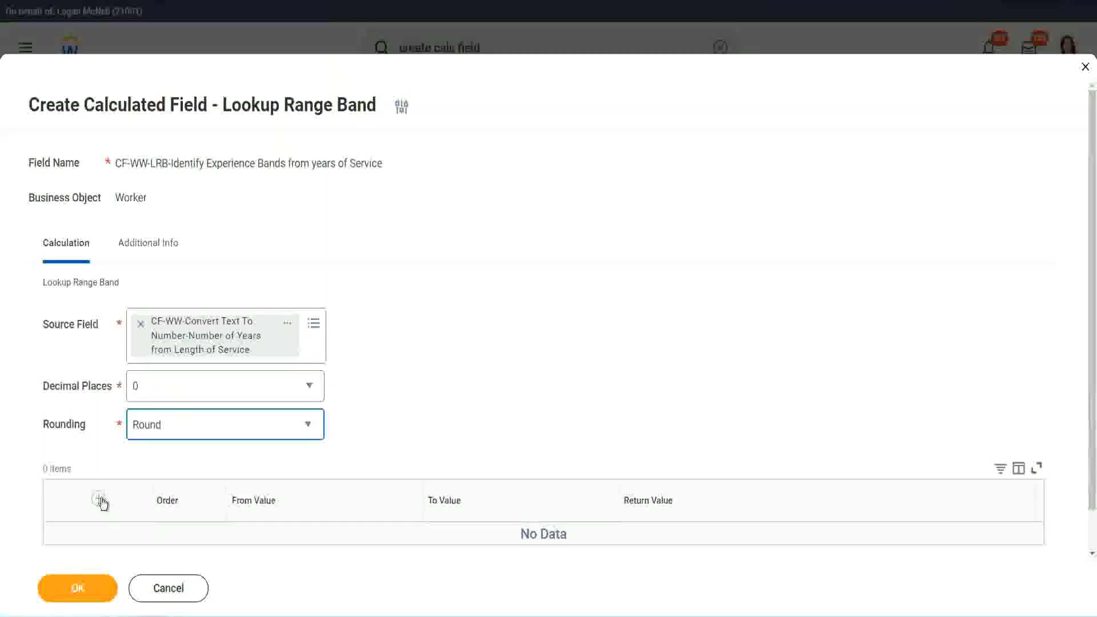
Step: Add the first range band row: From 0, To 7, returning Amateur
left_click(437, 392)
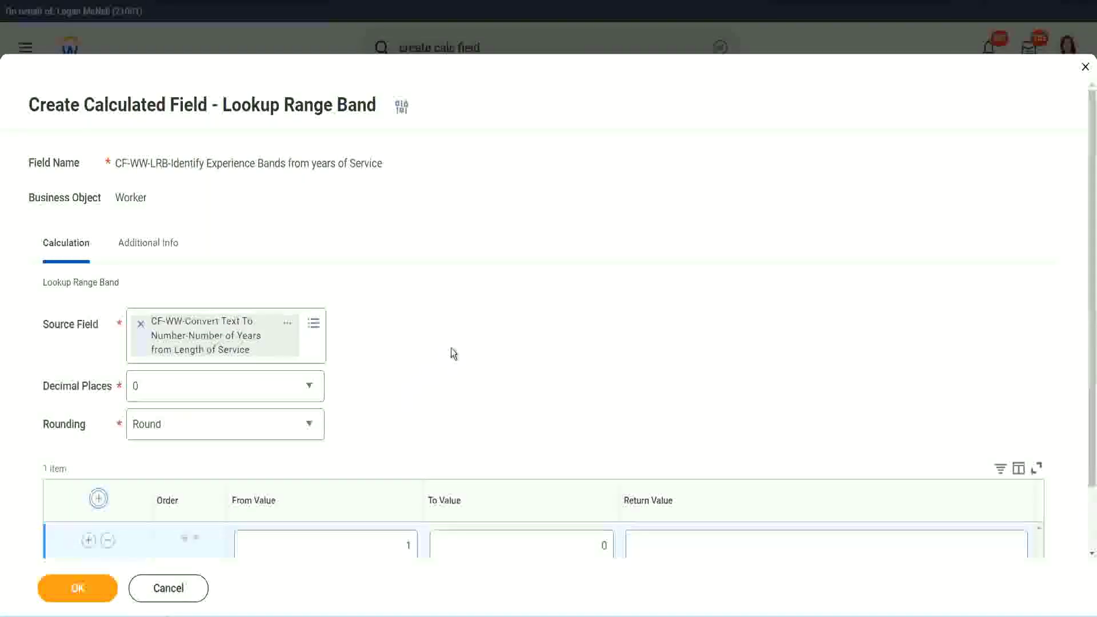
scroll(450, 348, "down", 1)
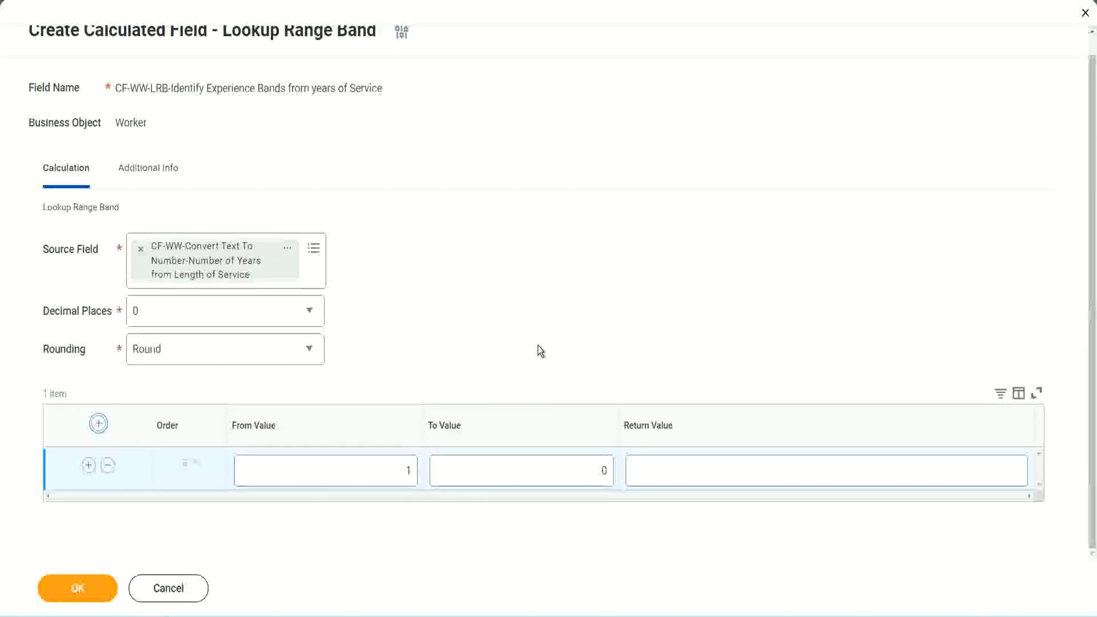
left_click(399, 475)
type("0")
key("Tab")
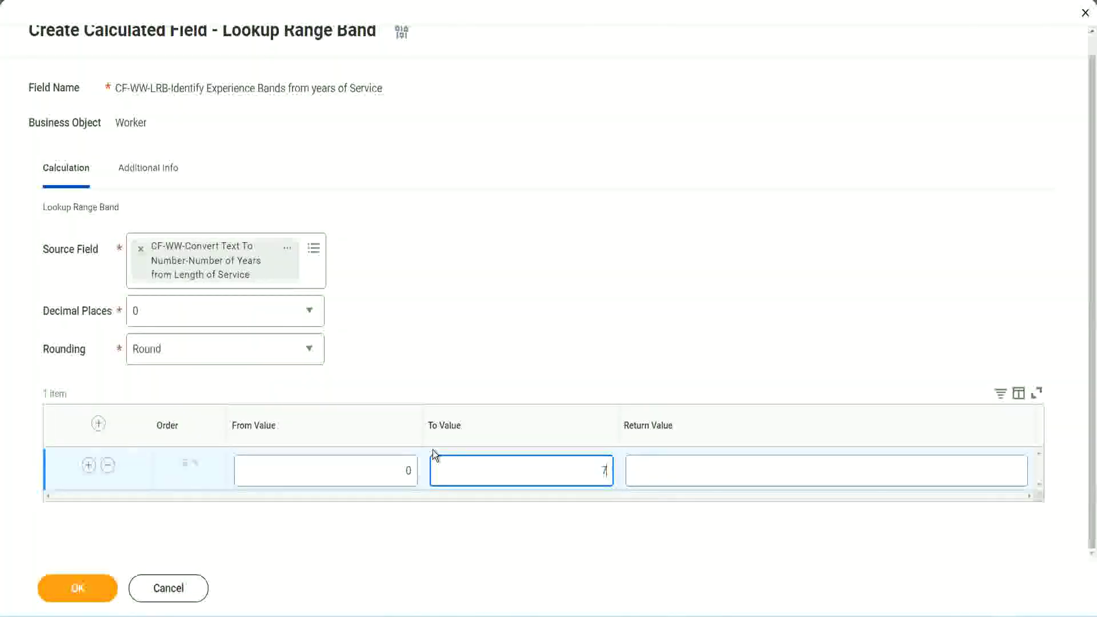
type("7")
key("Tab")
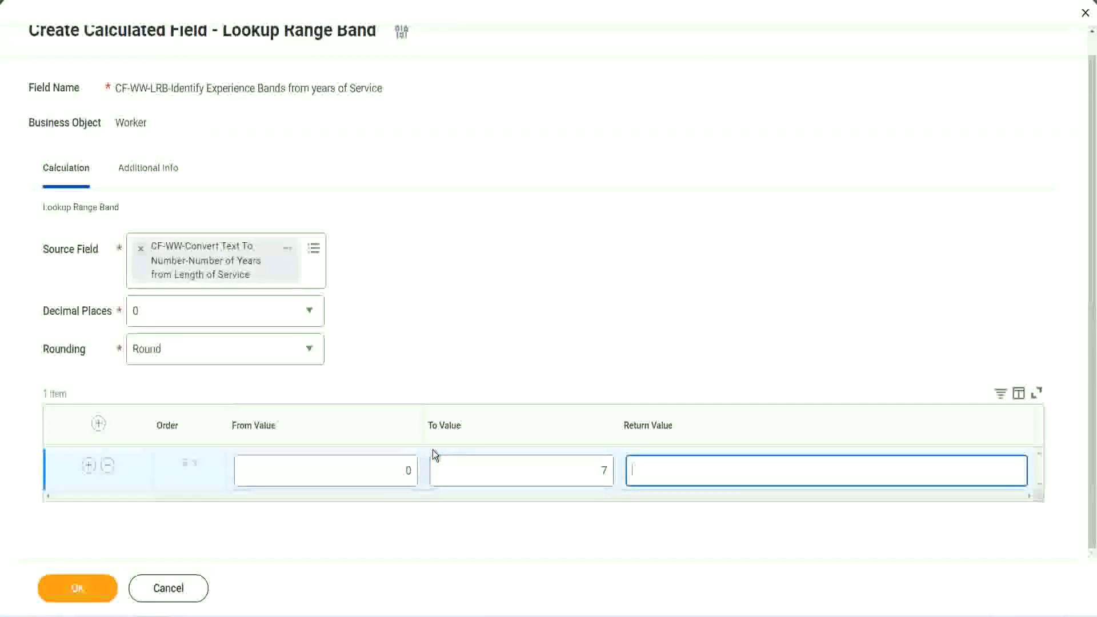
type("Amateur")
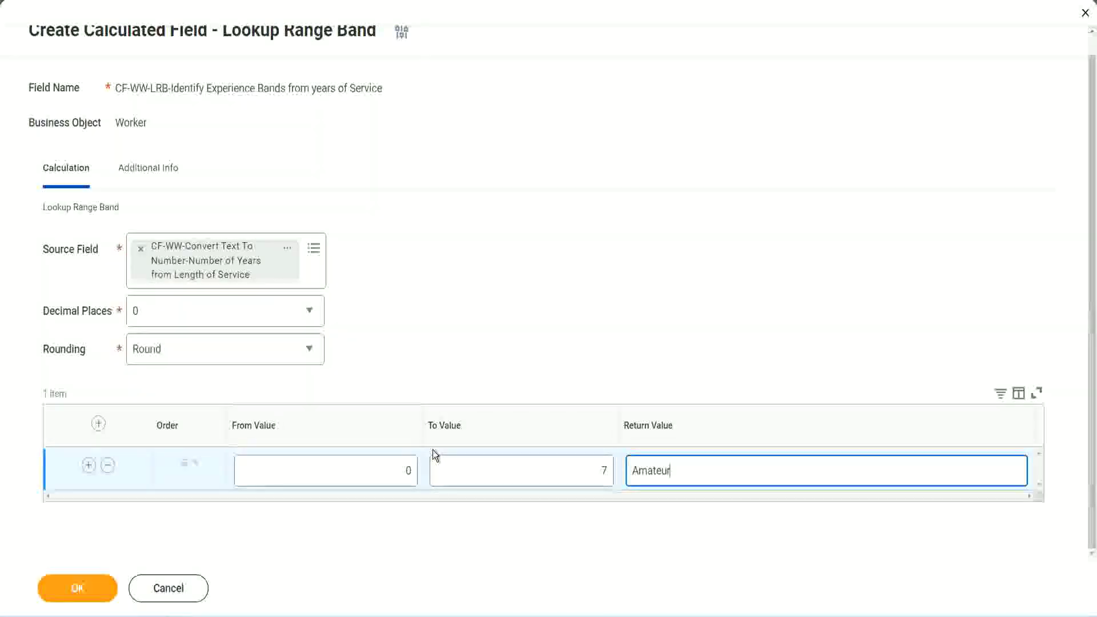
left_click(379, 473)
left_click(593, 463)
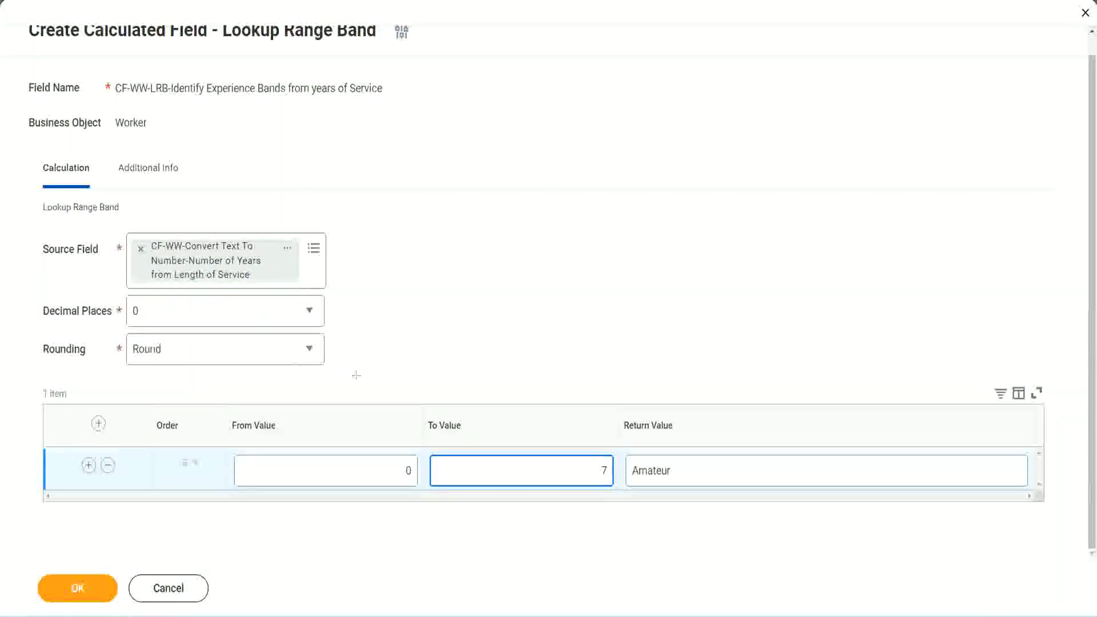
mouse_move(460, 398)
left_mouse_down()
mouse_move(314, 288)
mouse_move(278, 288)
left_mouse_up()
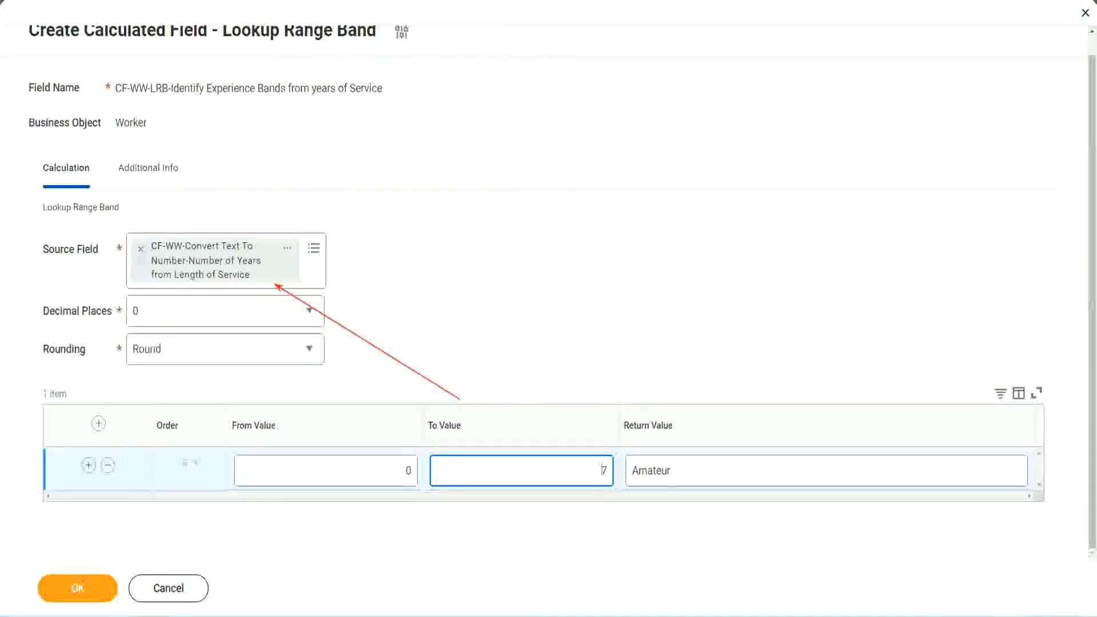
Step: Add a second band from 8 to 15 returning Experienced
left_click(89, 464)
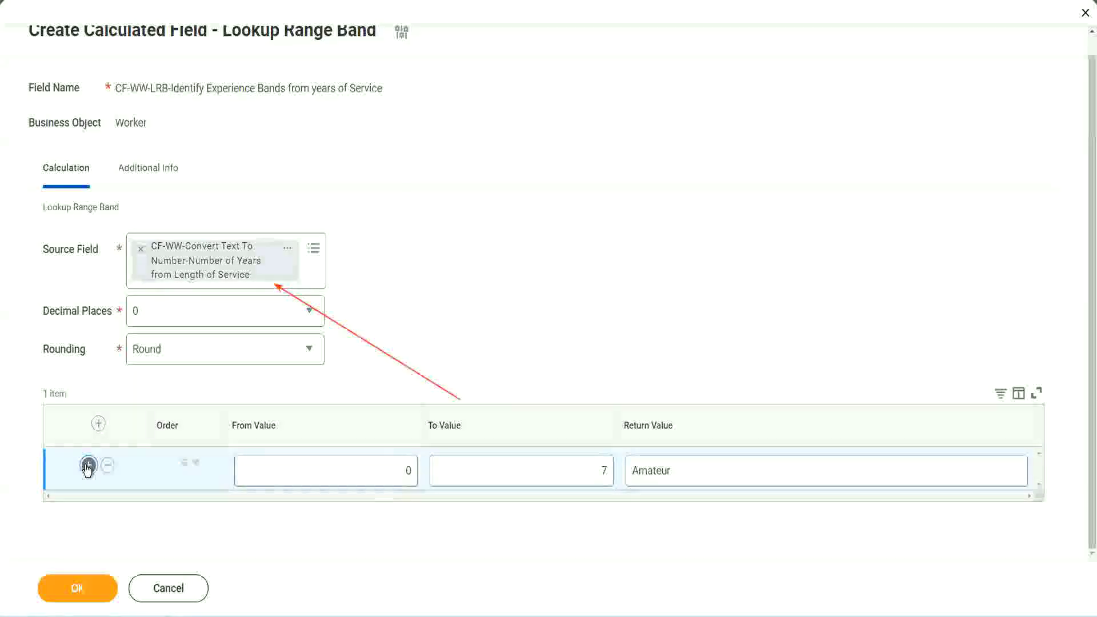
double_click(408, 512)
left_click(597, 475)
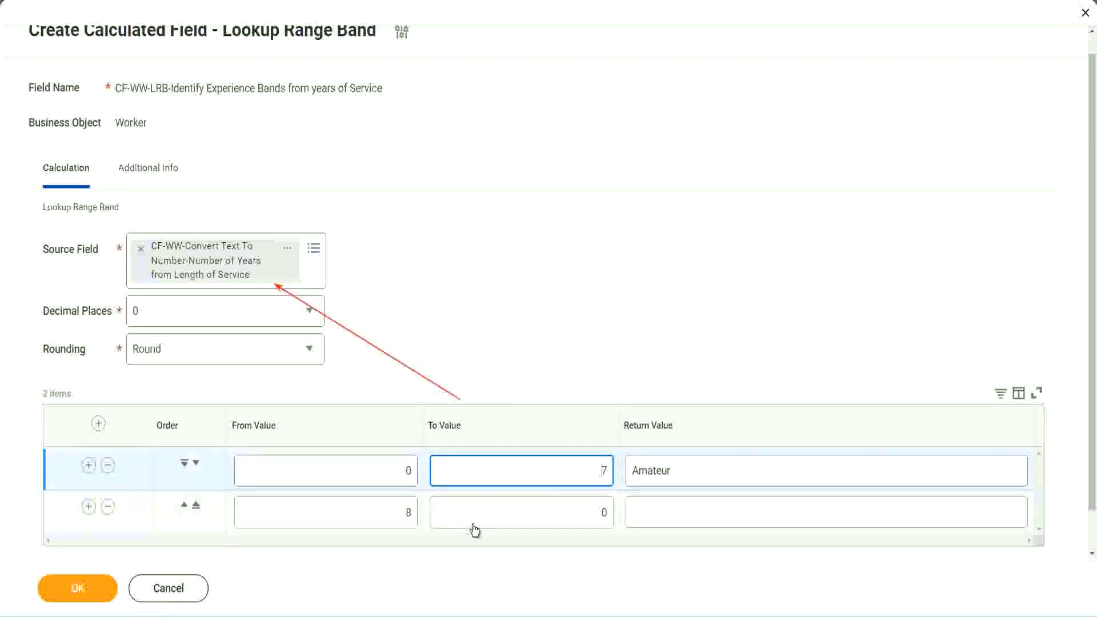
double_click(389, 512)
left_click(387, 512)
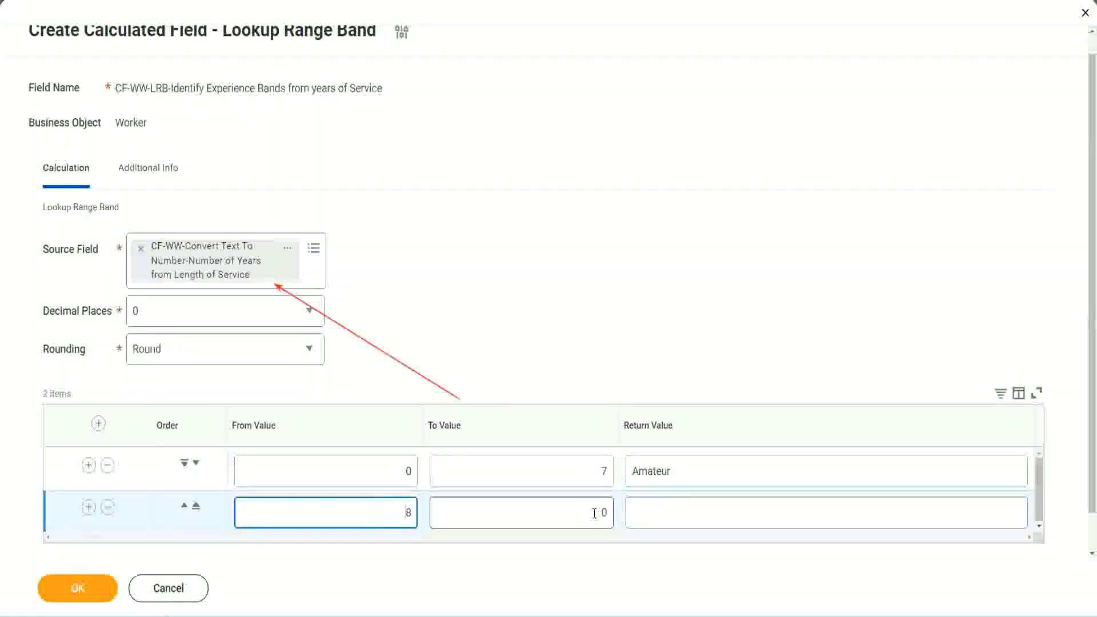
left_click(595, 513)
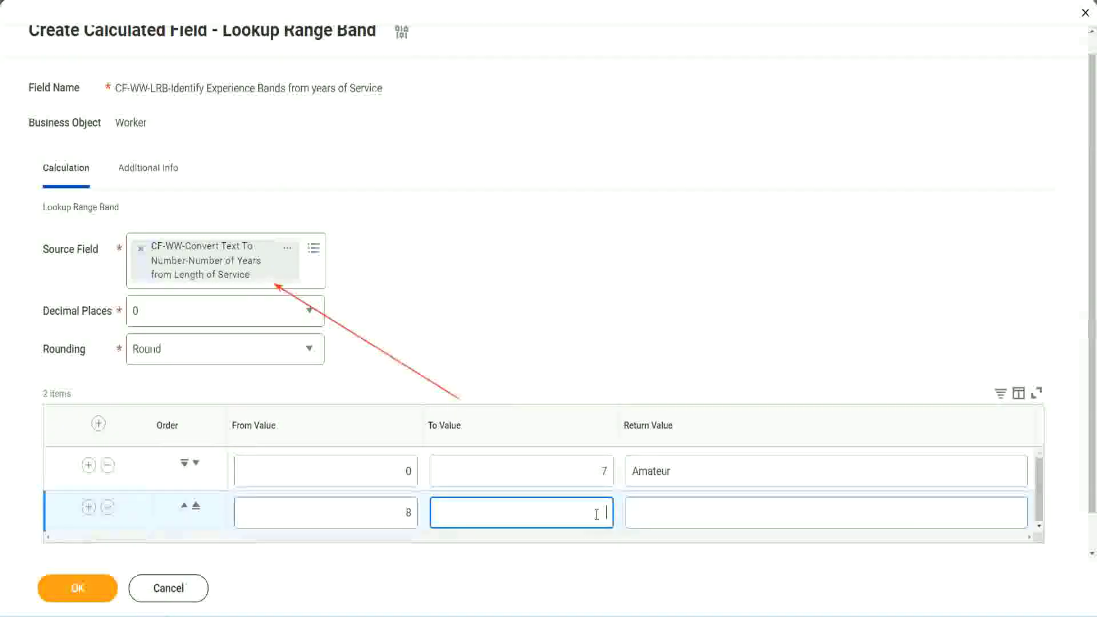
type("15")
left_click(676, 509)
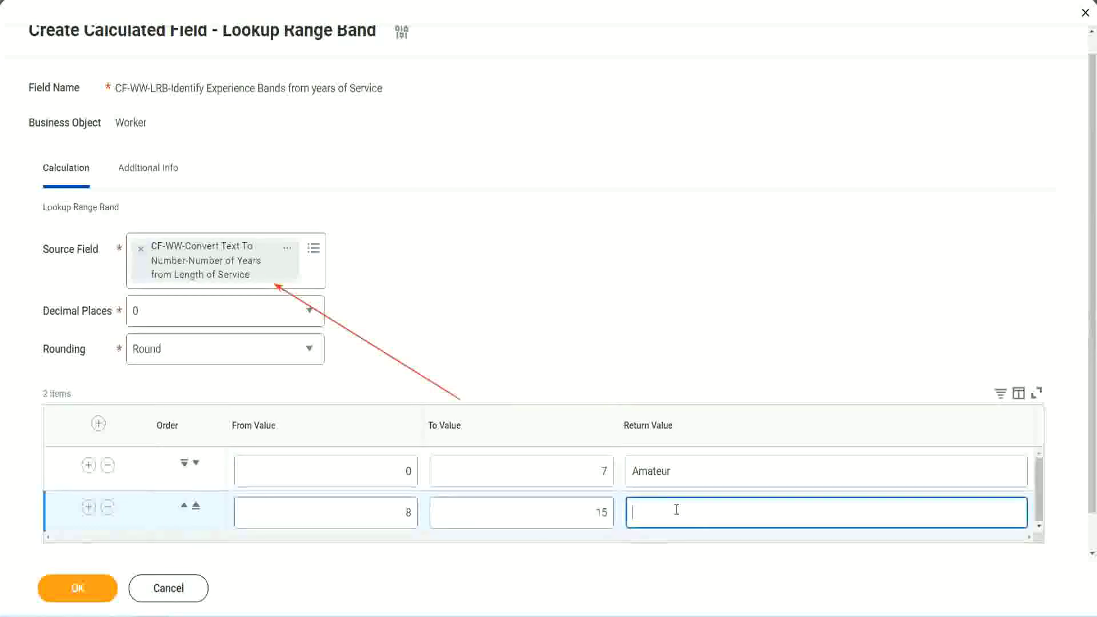
type("Experienced")
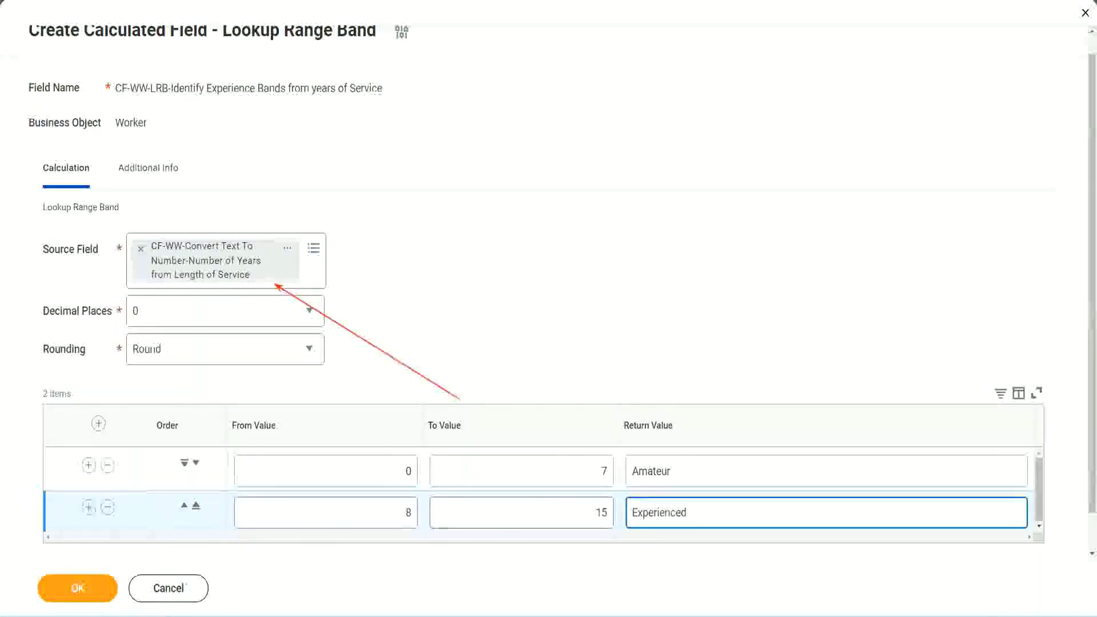
Step: Add a third band from 16 to 30 returning Senior
left_click(88, 508)
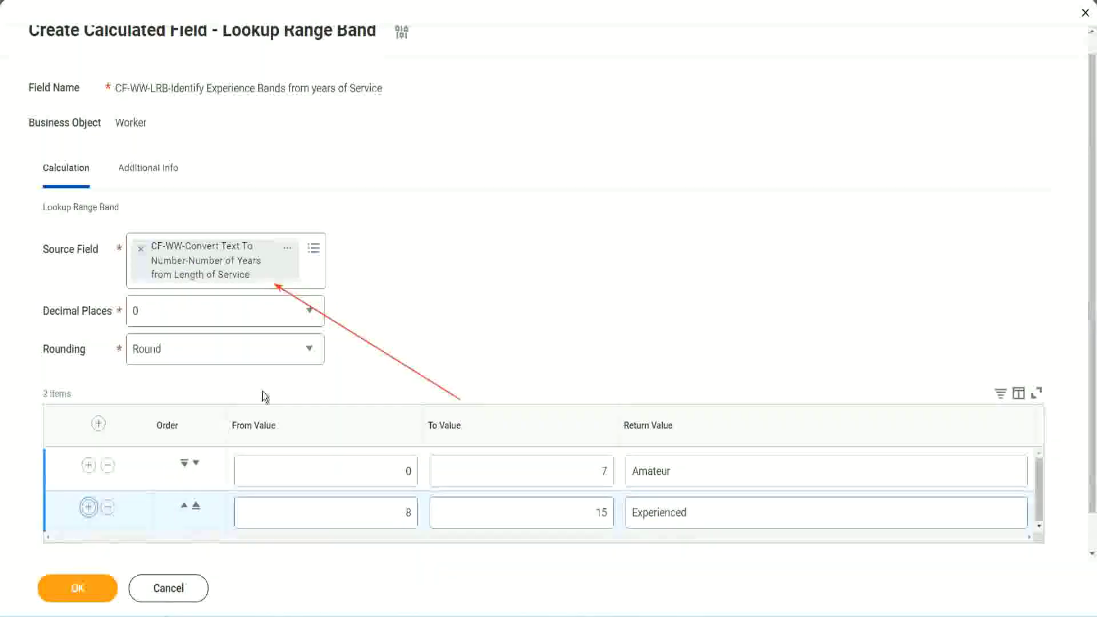
scroll(329, 353, "down", 2)
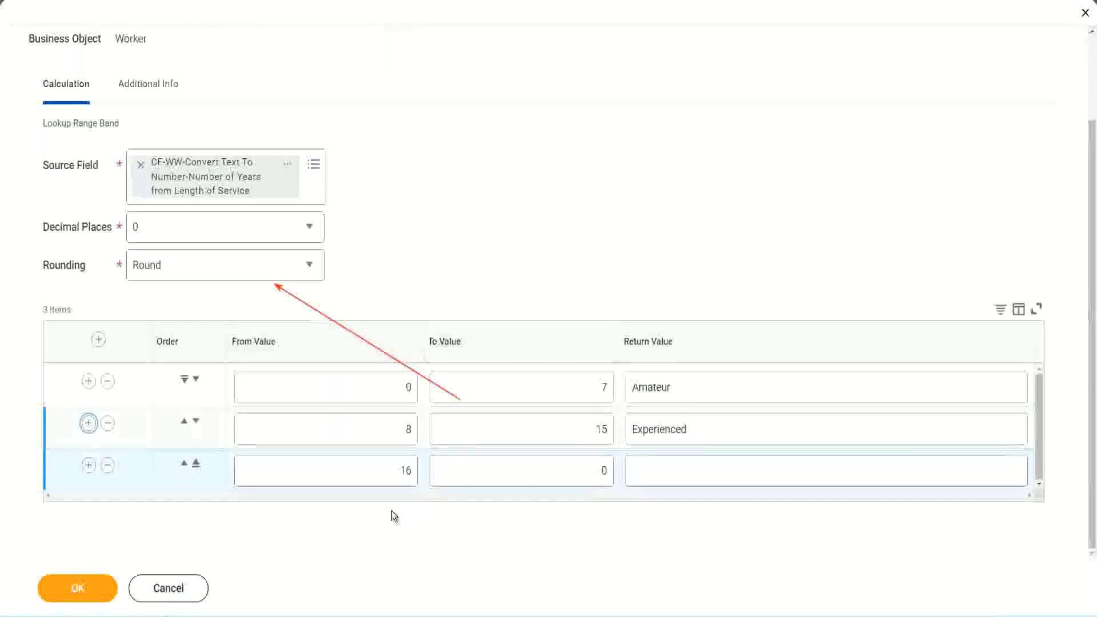
left_click(550, 472)
left_click(582, 469)
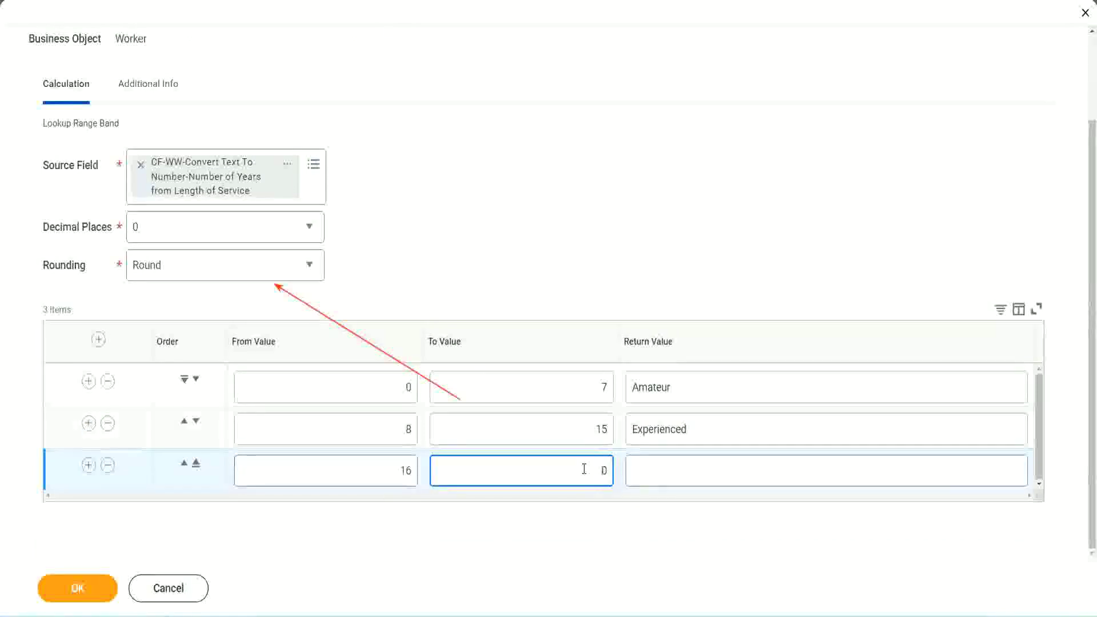
type("3")
key("Tab")
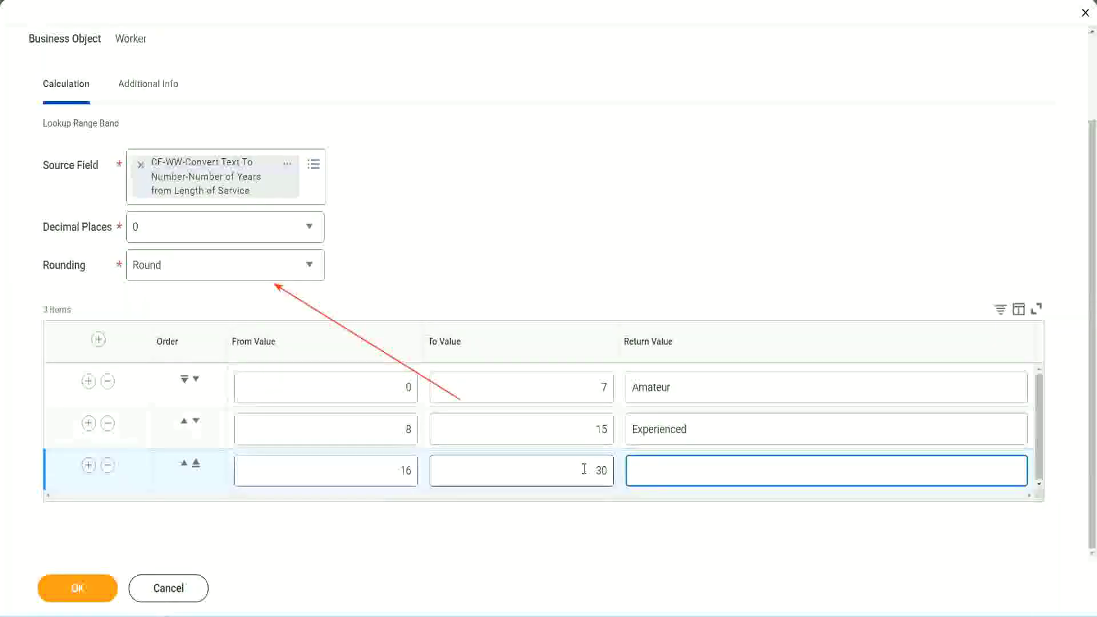
type("L")
key("BackSpace")
type("Senior")
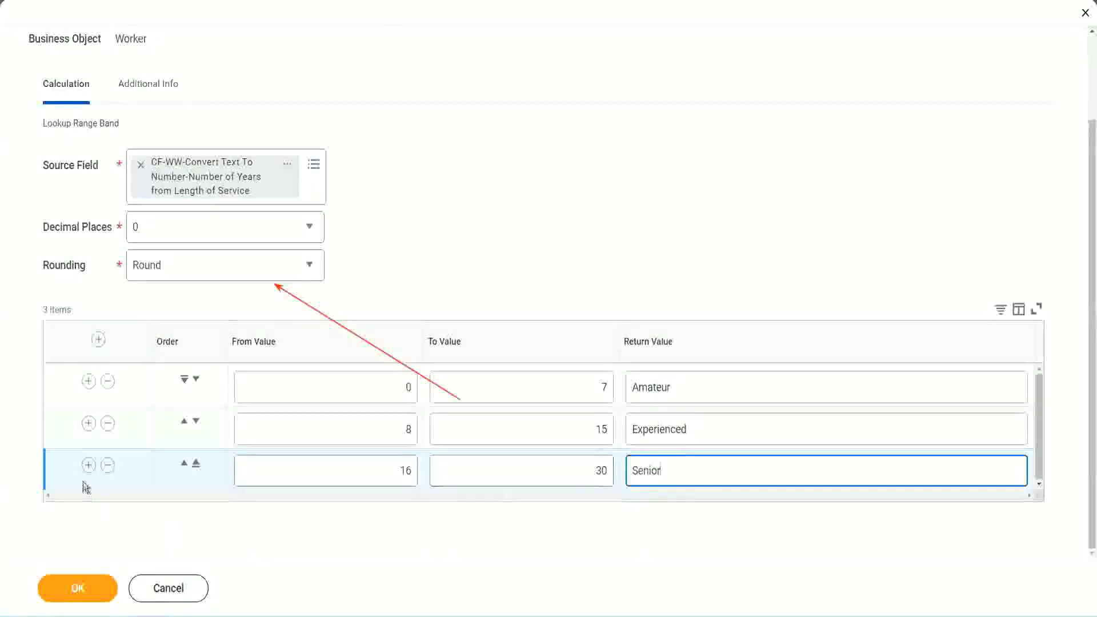
Step: Add a fourth band from 31 to 1000 returning Legend
left_click(88, 464)
scroll(207, 431, "down", 1)
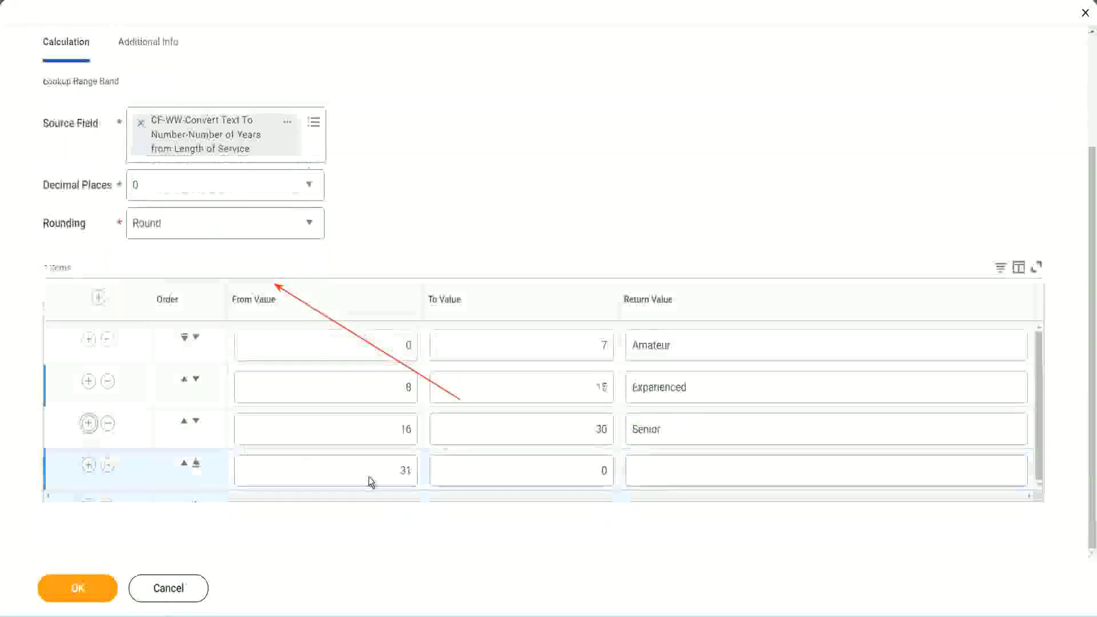
double_click(405, 470)
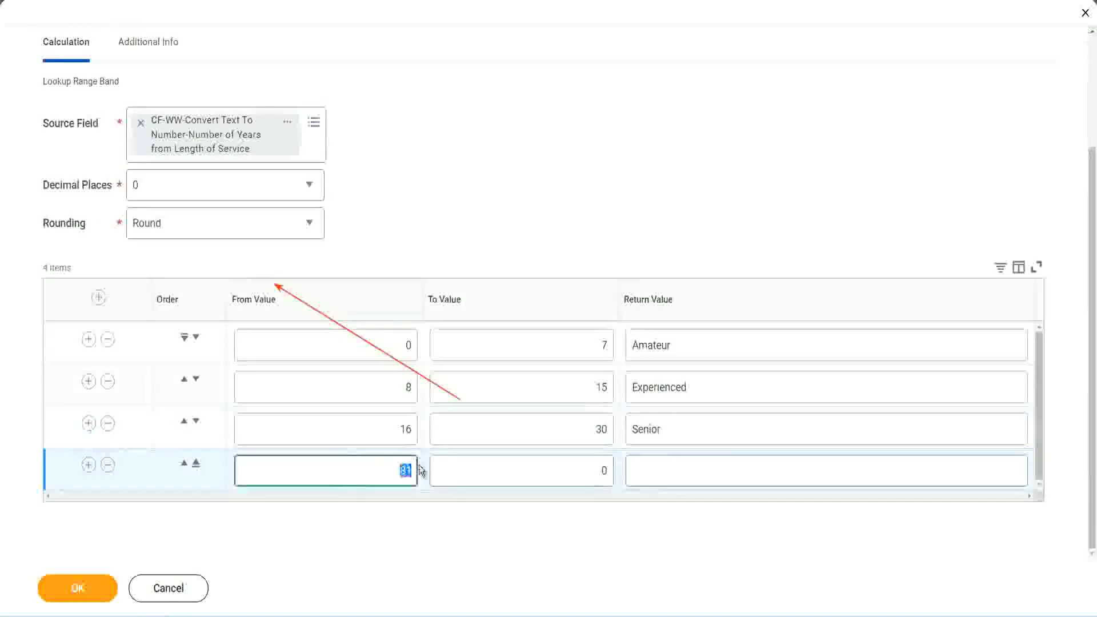
left_click(370, 461)
left_click(590, 471)
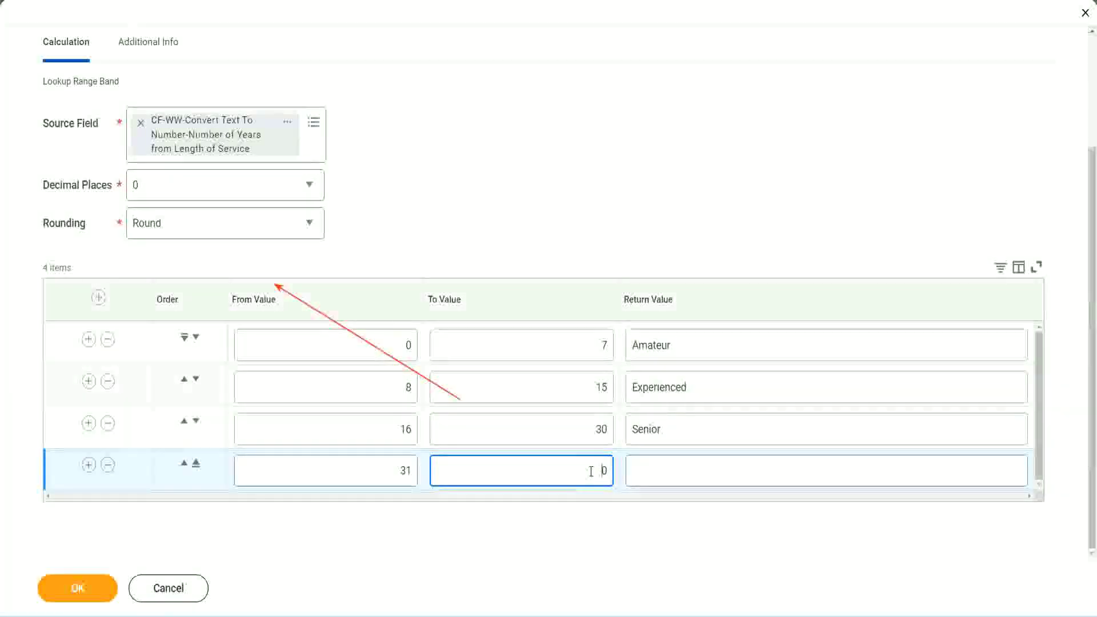
type("1000")
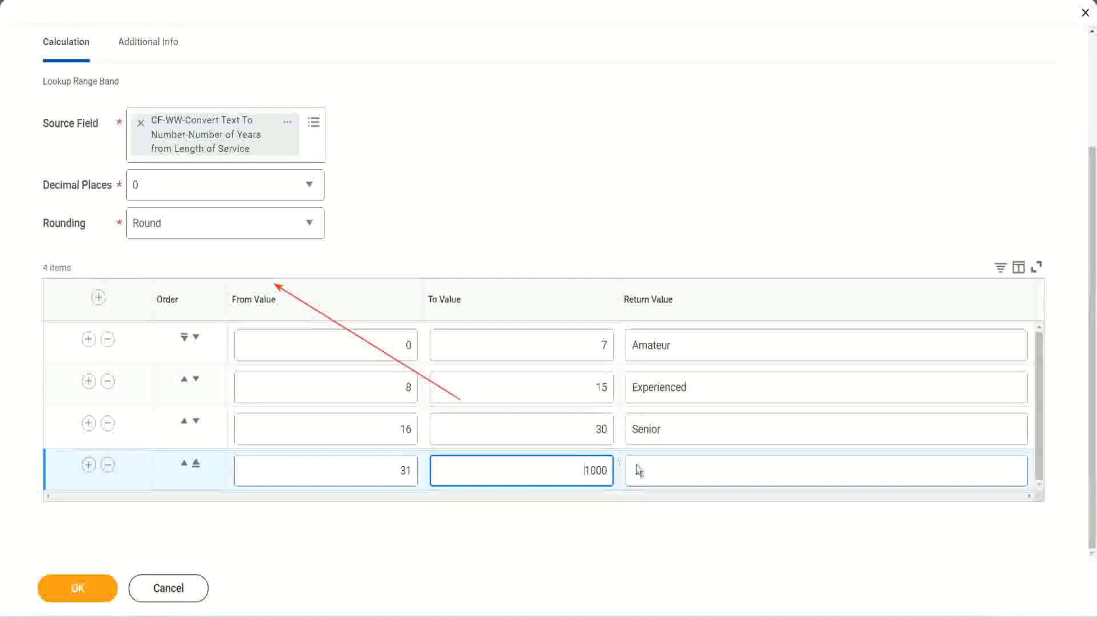
key("ctrl+a")
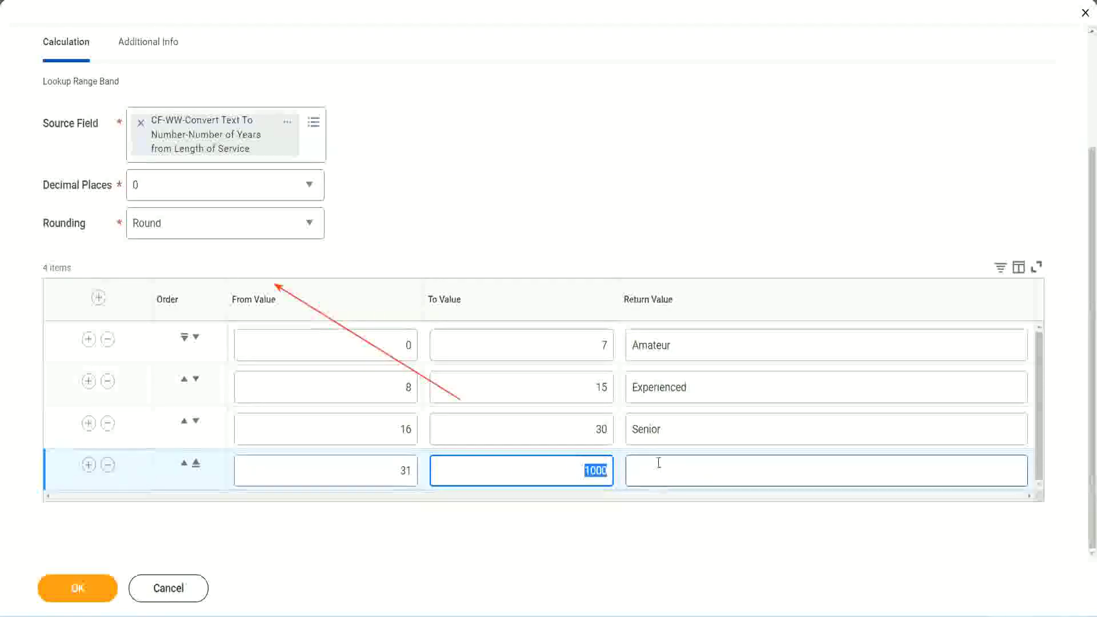
left_click(574, 467)
left_click_drag(574, 466, 616, 472)
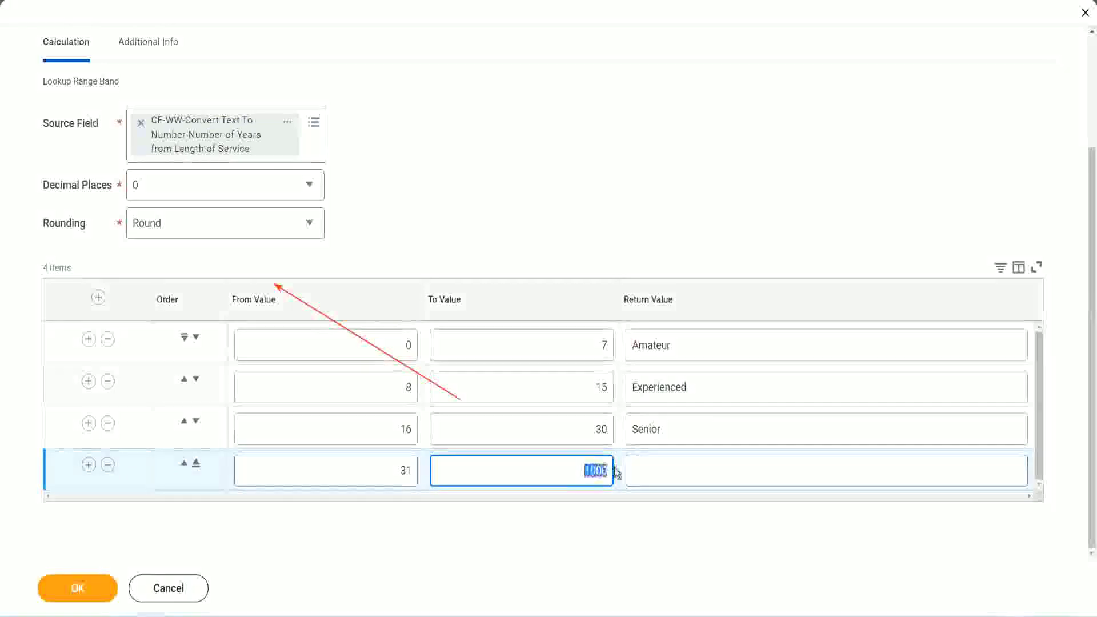
left_click(658, 464)
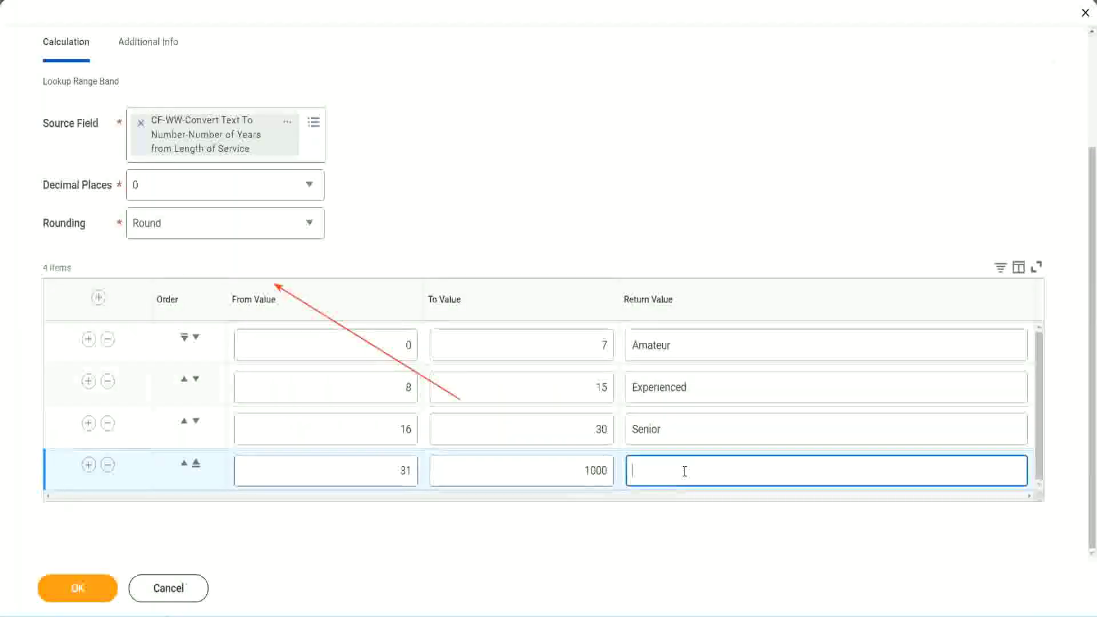
type("Legend")
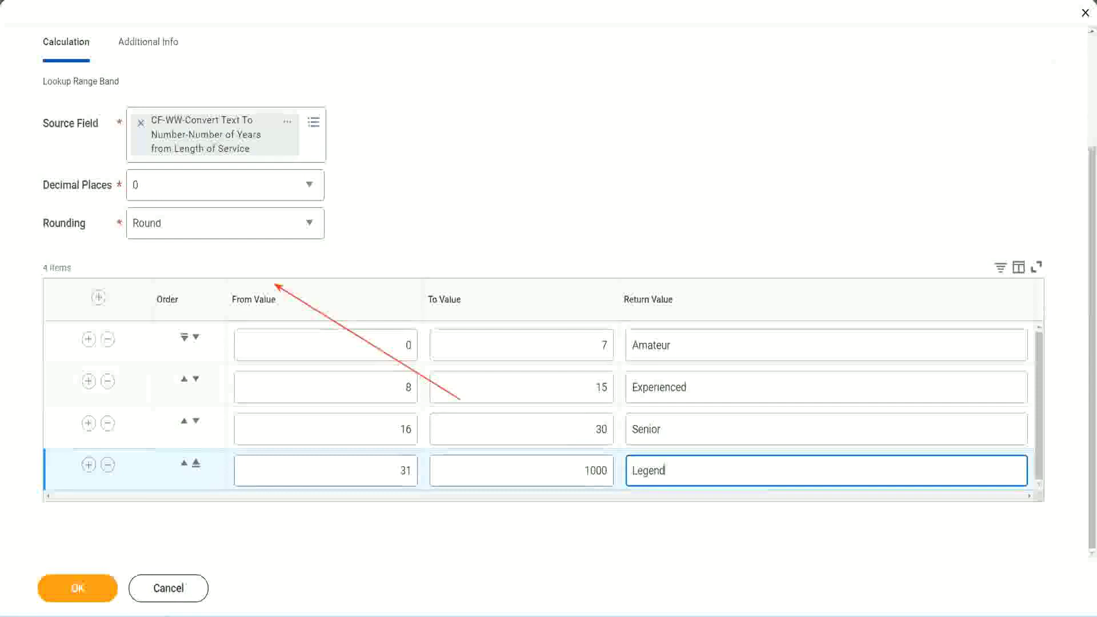
left_click(509, 194)
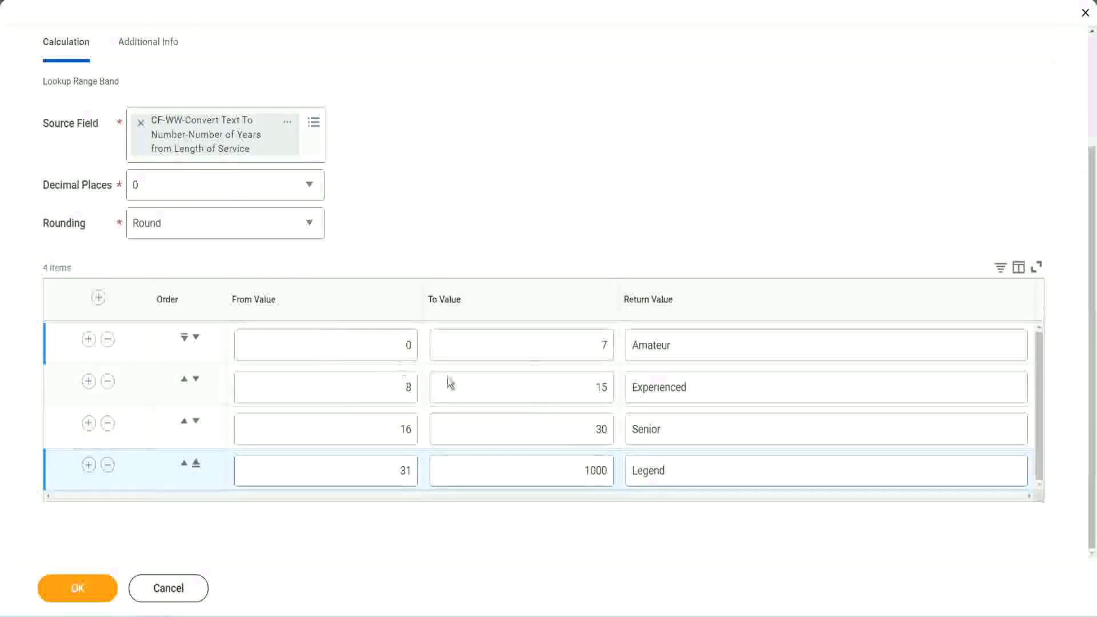
Step: Review all four bands' values and save the Lookup Range Band calculated field with OK
left_click(712, 343)
left_click(711, 386)
left_click(692, 470)
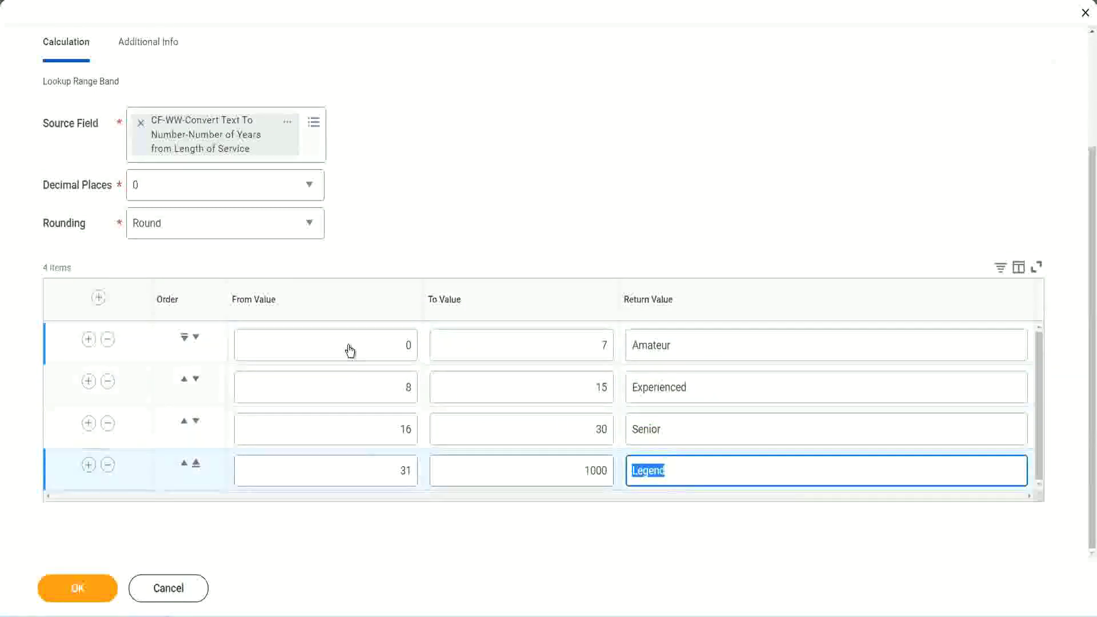
left_click(400, 345)
left_click(655, 347)
left_click(712, 384)
left_click(702, 433)
left_click(691, 470)
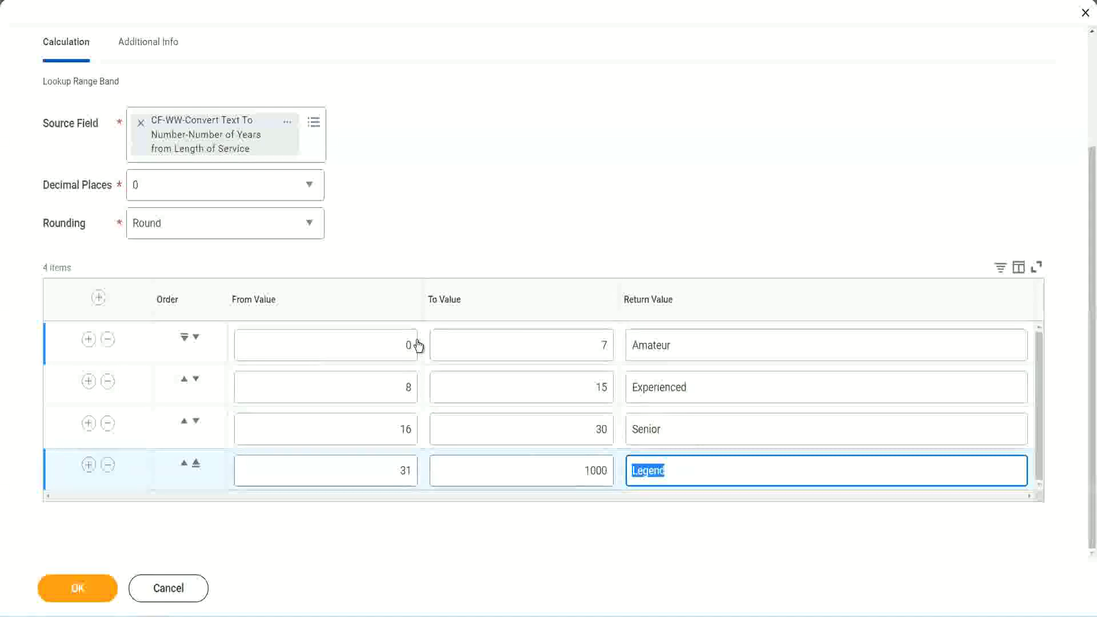
left_click(508, 247)
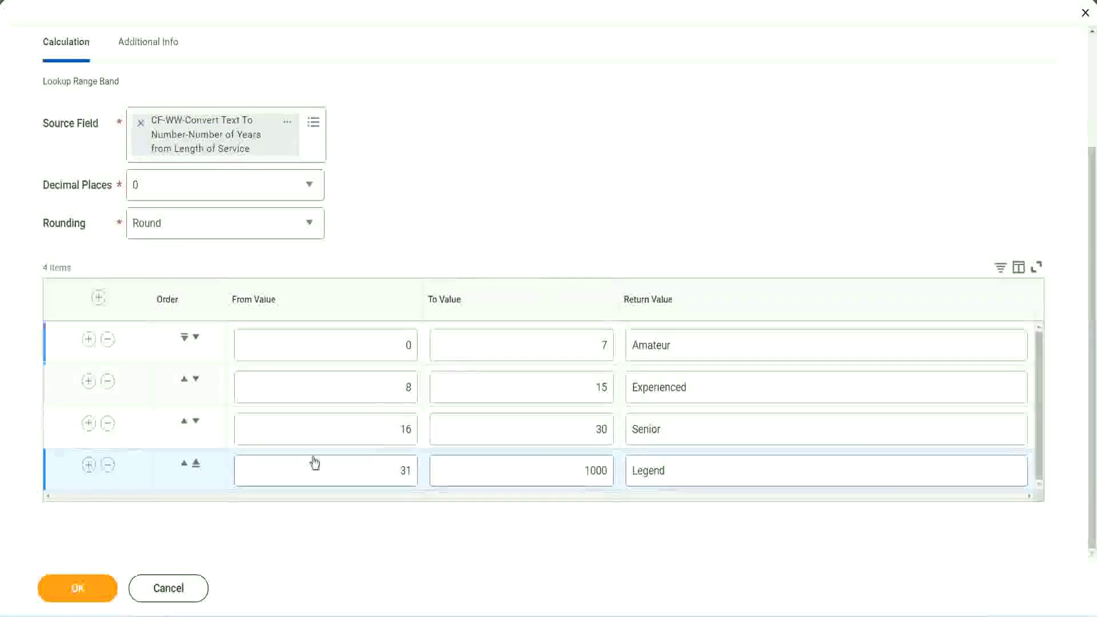
left_click(76, 587)
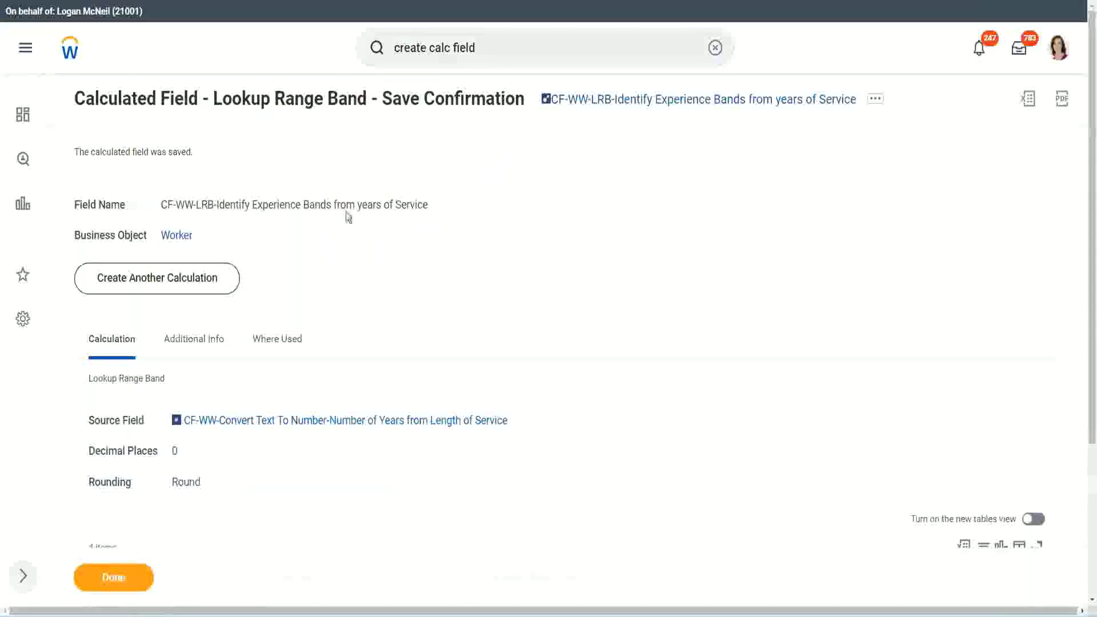
Step: Copy the saved field name 'CF-WW-LRB-Identify Experience Bands from years of Service' from the confirmation page
right_click(638, 103)
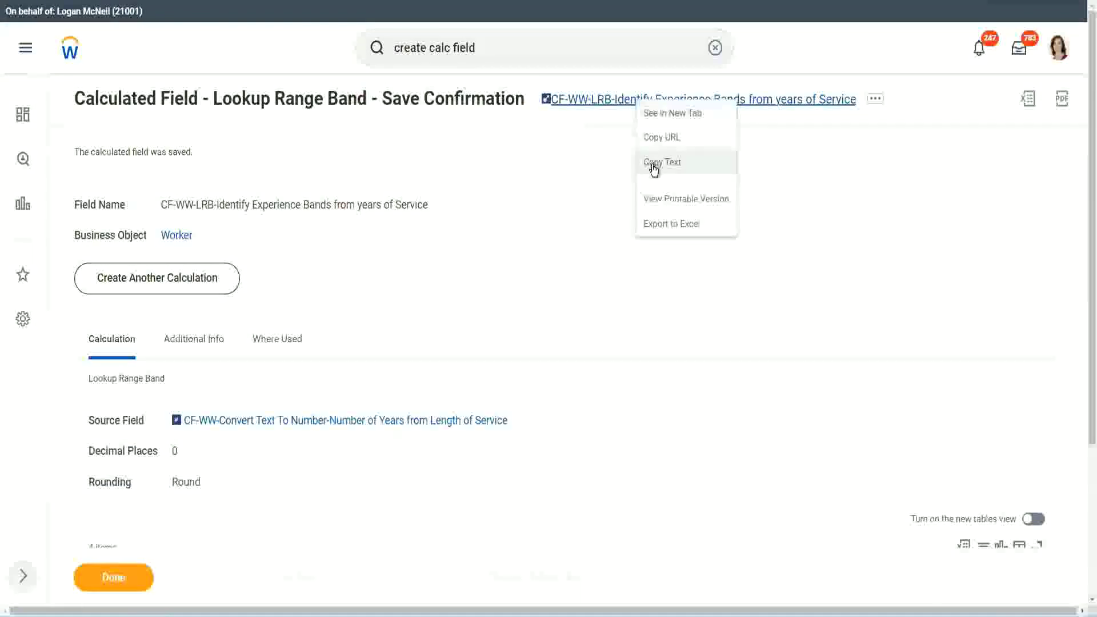
left_click(649, 168)
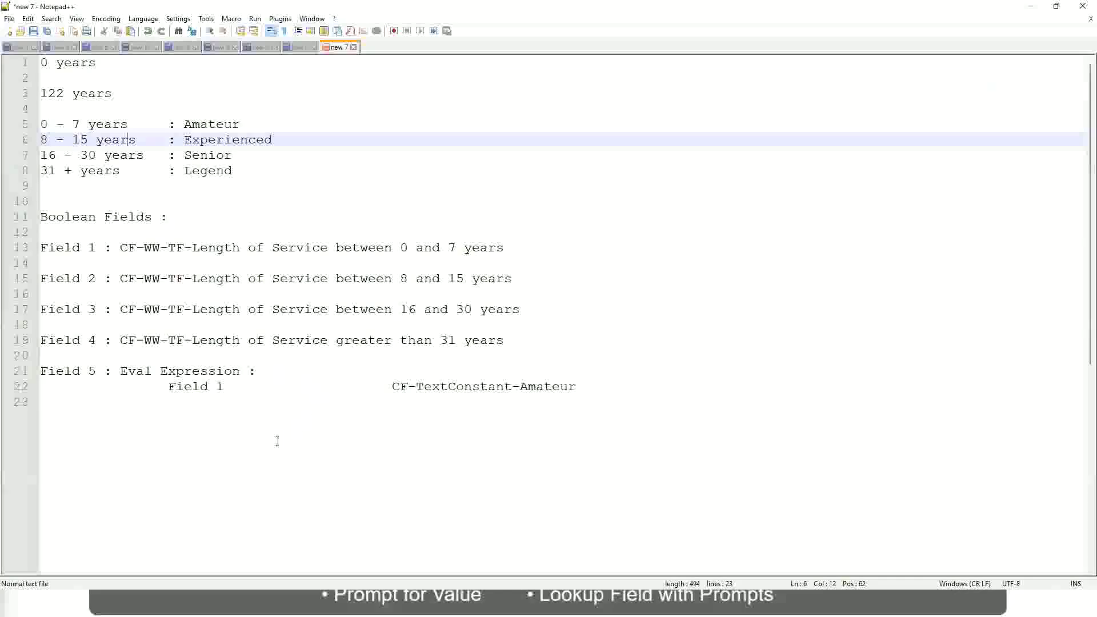
Step: Below the Field 5 notes, add a tab-spaced line reading '10,000 USD' and '1,000,000 USD'
left_click(115, 460)
key("Return")
key("Return")
key("Return")
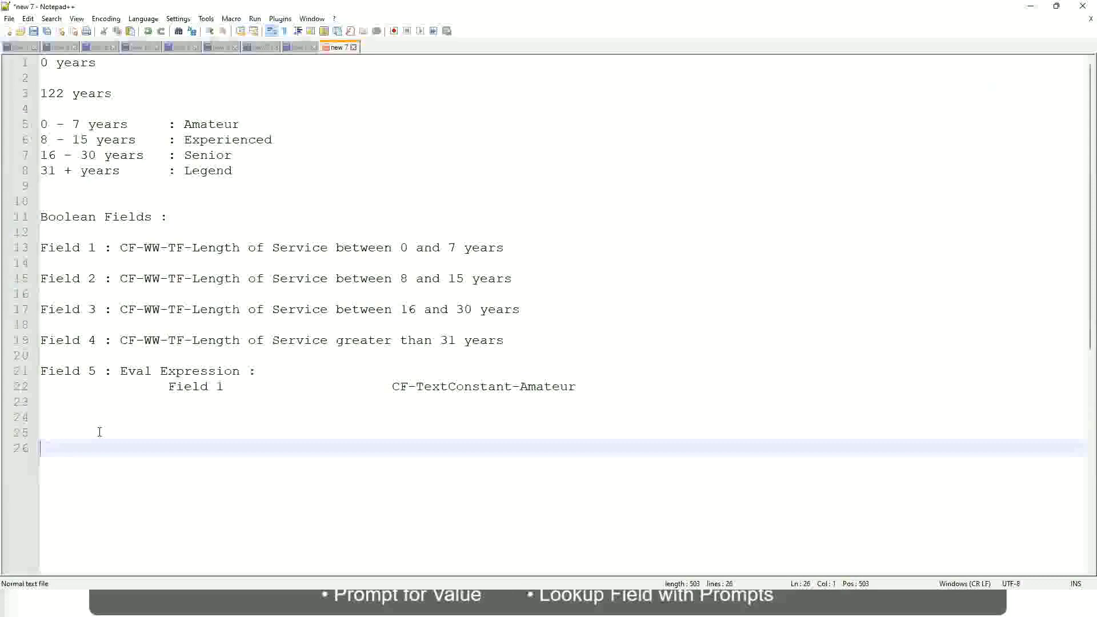
type("10,000 USD")
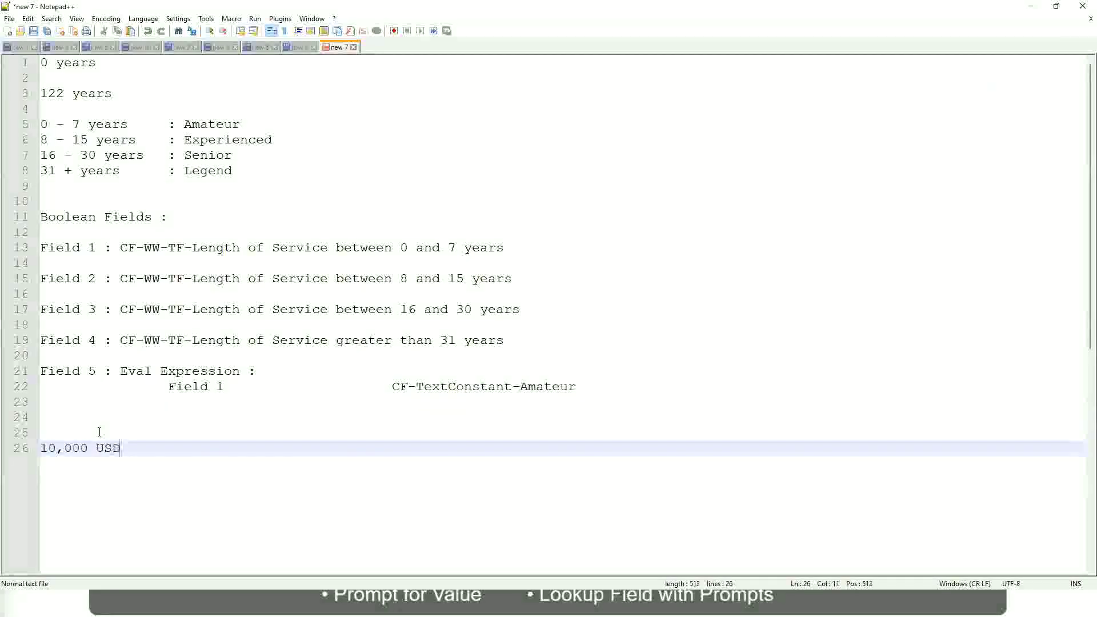
key("Tab")
key("Tab")
key("Tab")
key("Tab")
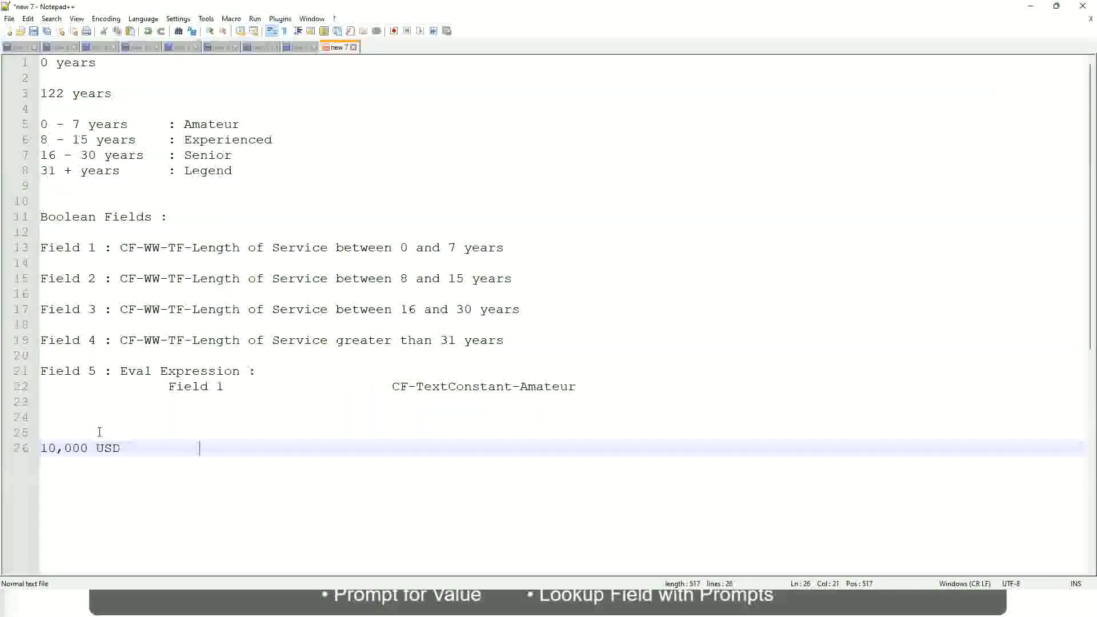
key("Tab")
key("Tab")
type("1,000,000")
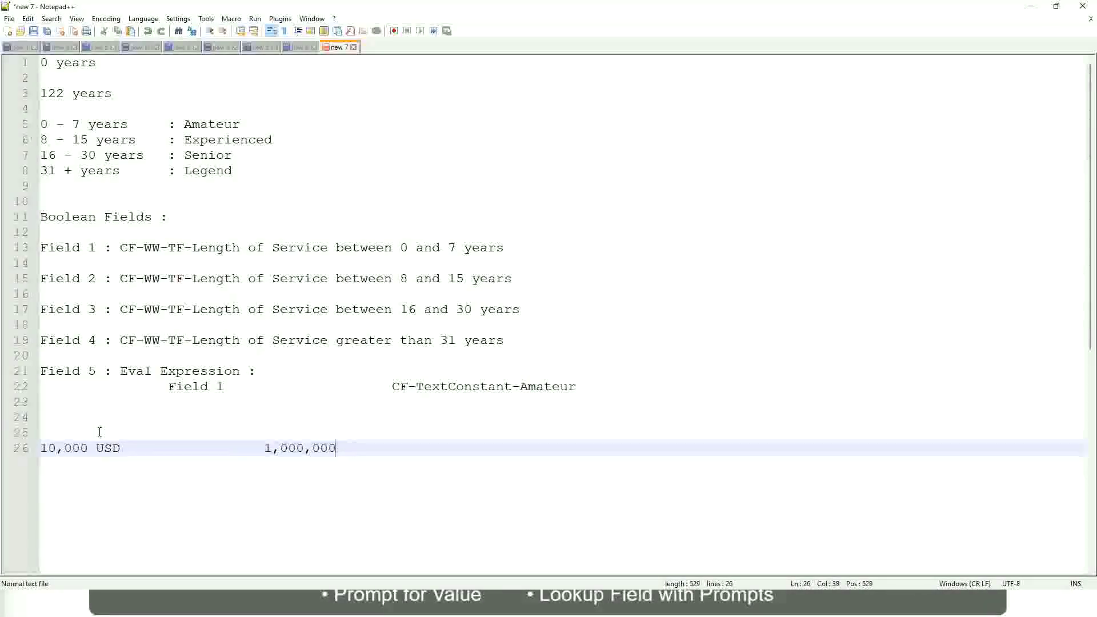
key("Left")
key("Left")
key("Left")
key("Left")
key("Left")
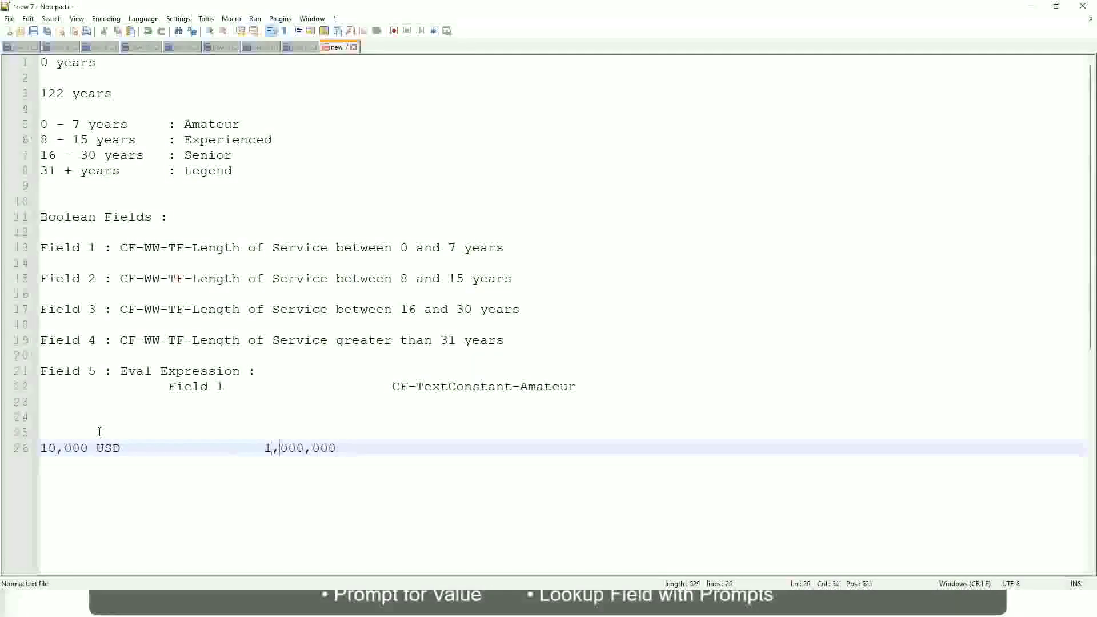
key("Right")
key("Right")
key("Right")
key("Right")
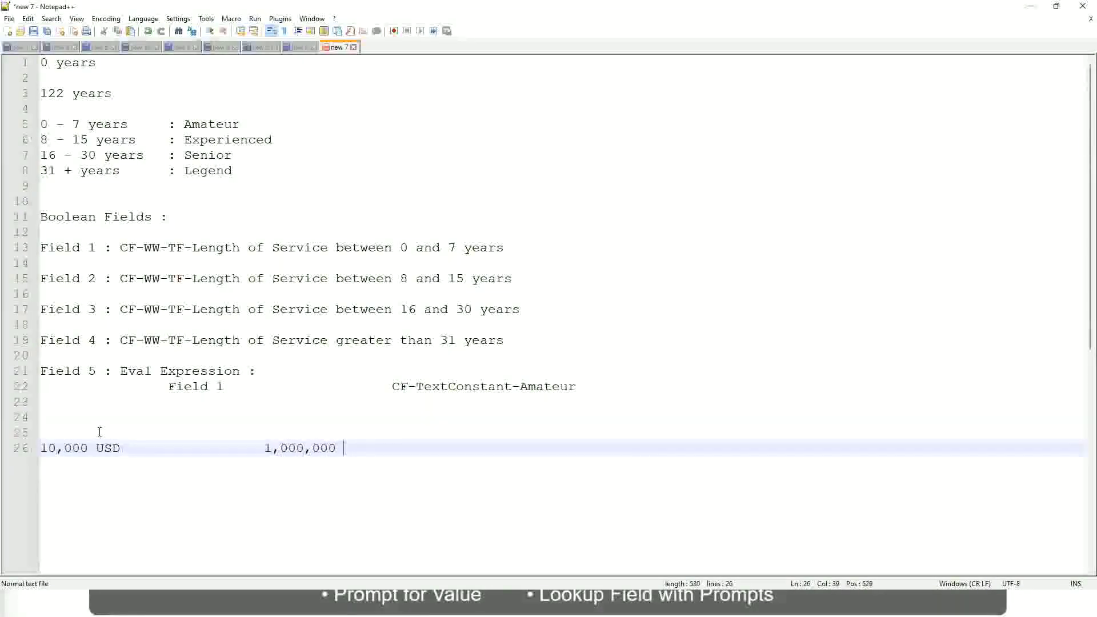
type("USD")
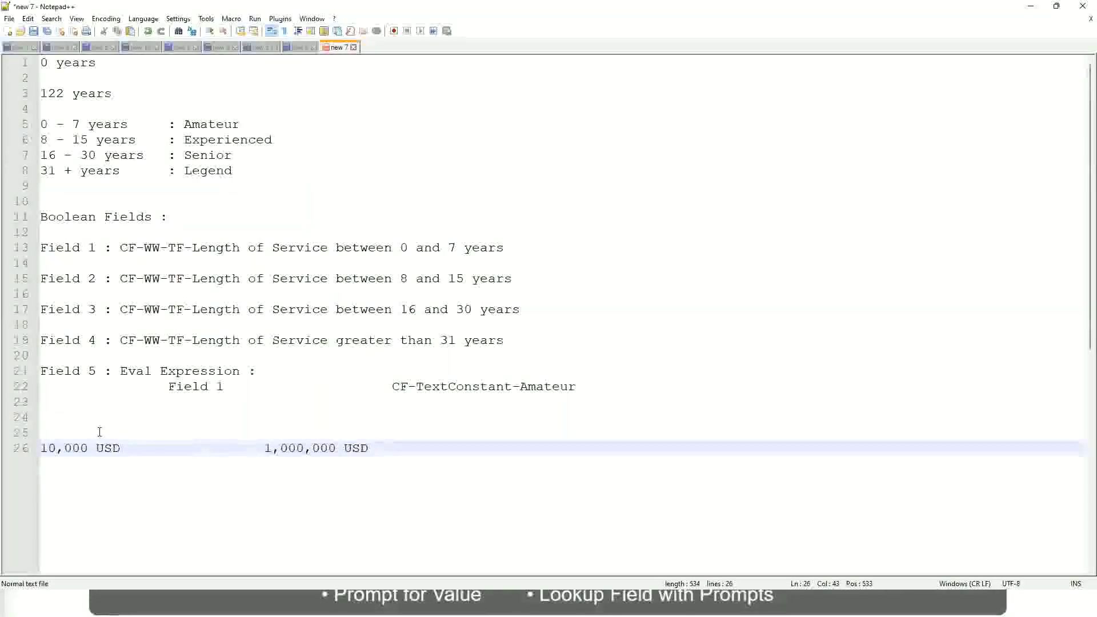
key("Return")
key("Return")
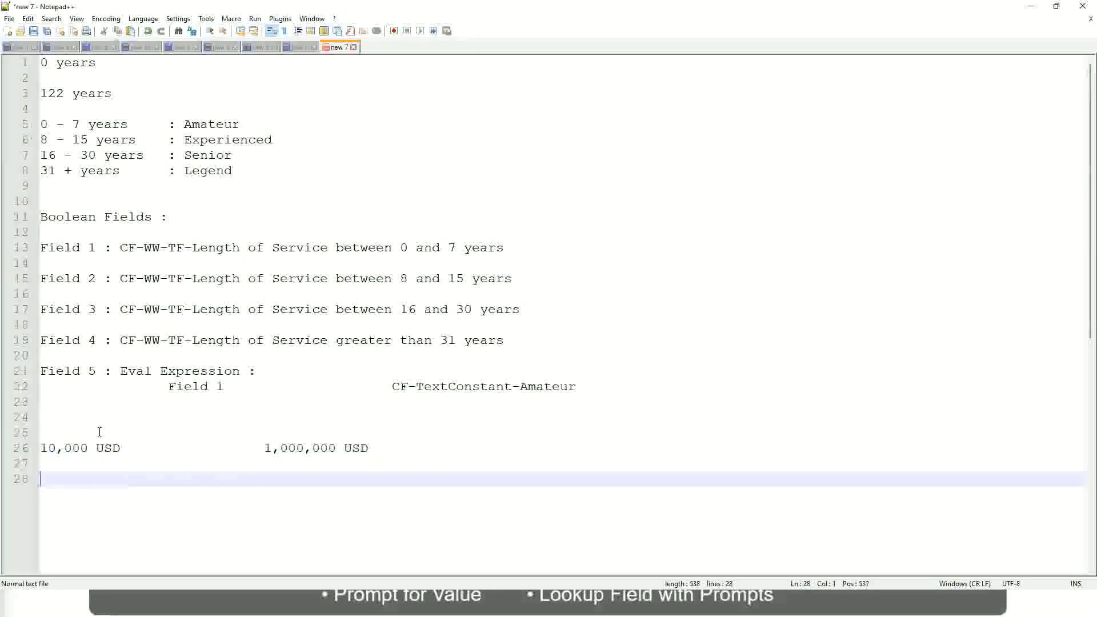
Step: Type the bands '10 - 50,000: Low', '50,001 - 150,000: Medium' and '> 150,000: High' on separate lines
type("10 - 50,000")
key("Tab")
key("Tab")
key("Tab")
key("Tab")
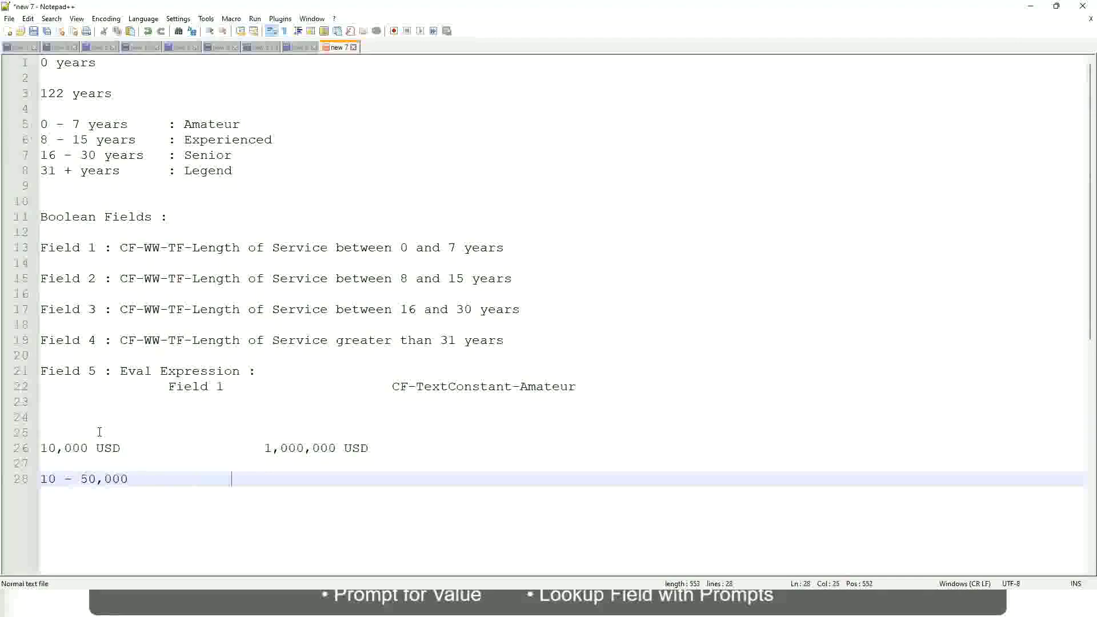
type(": Low")
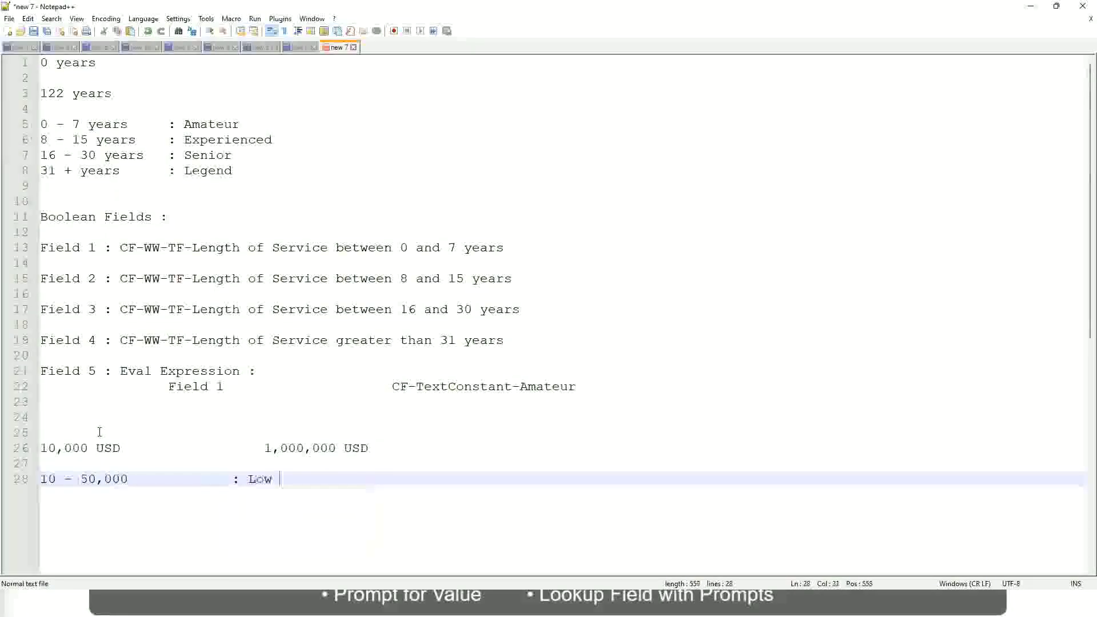
key("Return")
key("Return")
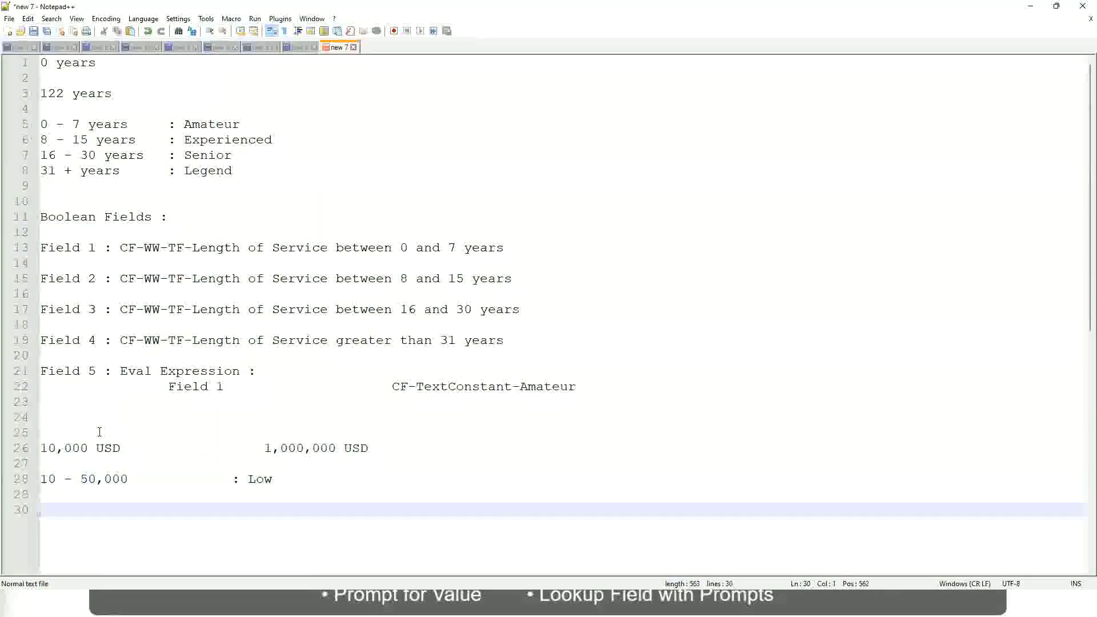
key("Up")
type("50,001 ")
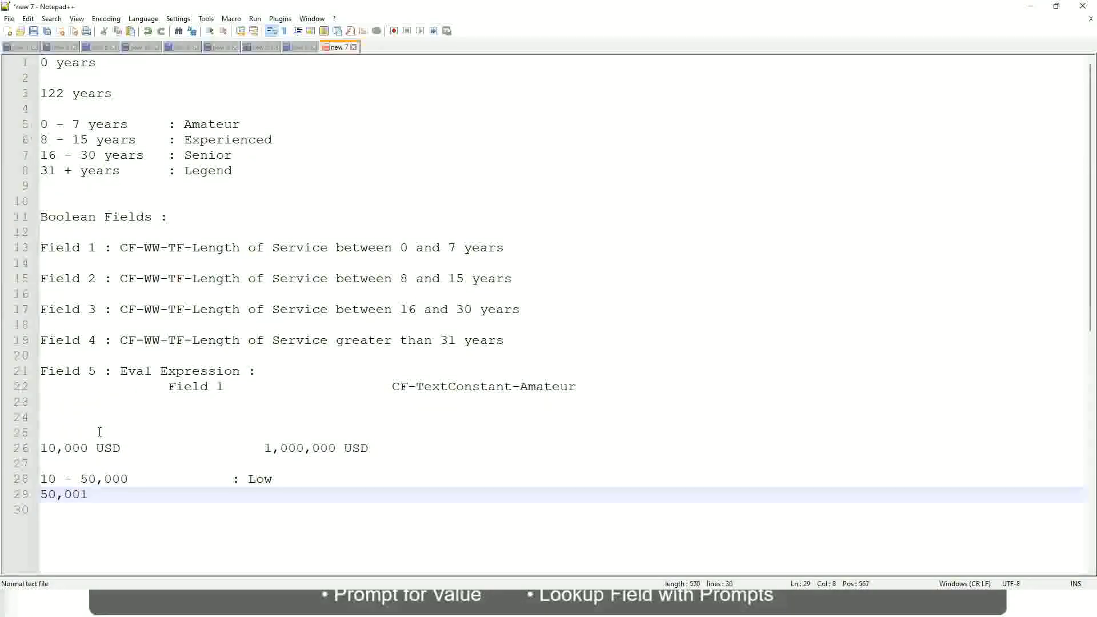
type("- 150,000")
key("Tab")
key("Tab")
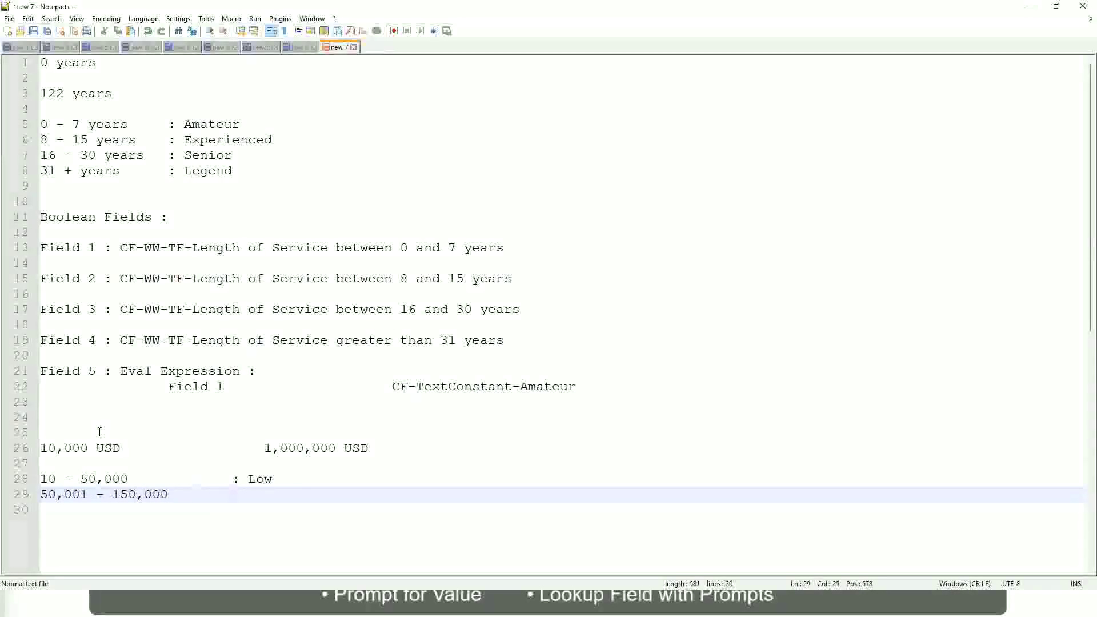
type(": Medium")
key("Return")
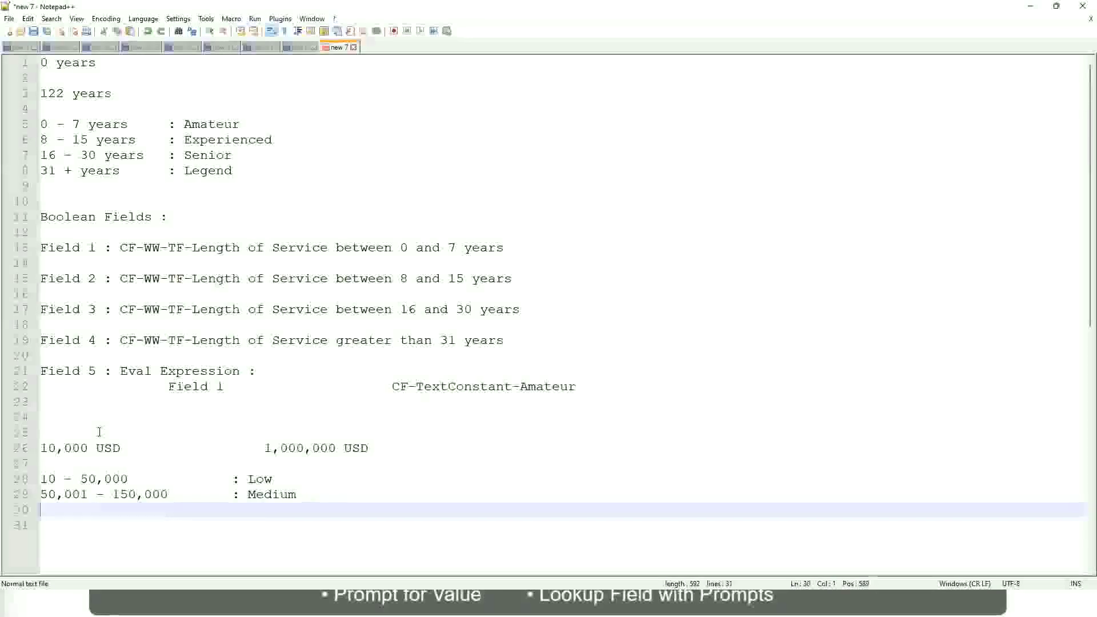
type("> 1")
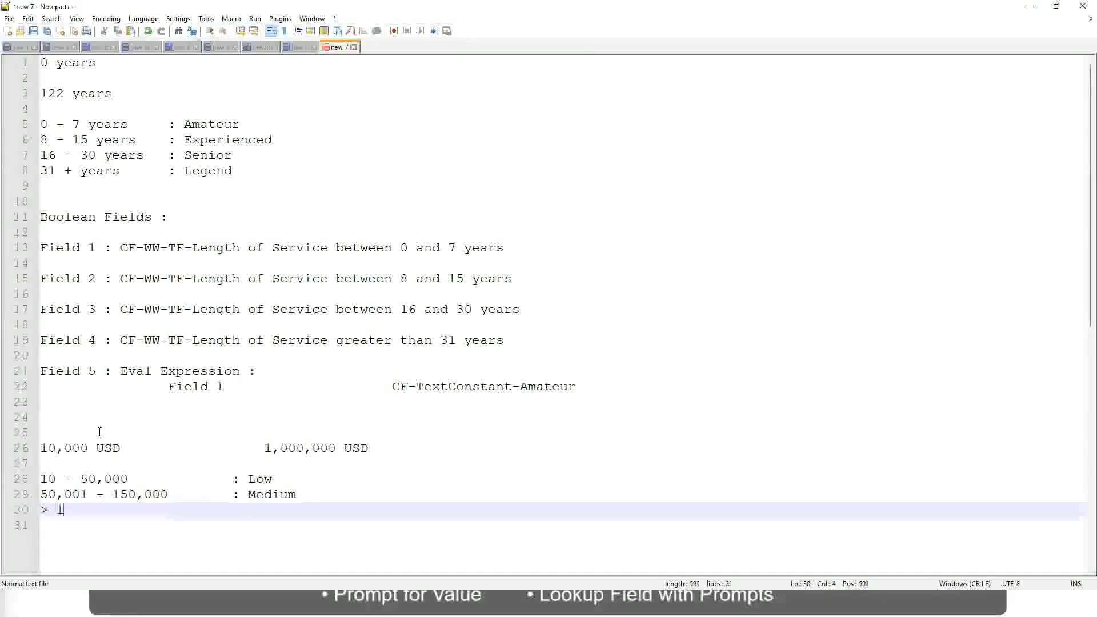
type("50,000")
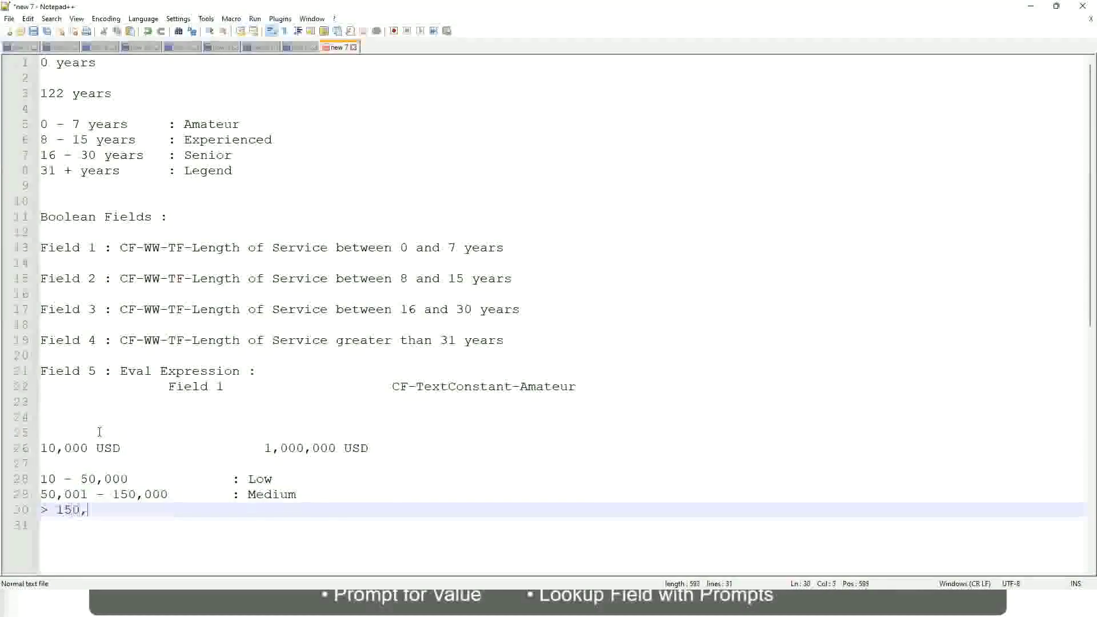
key("Tab")
key("Tab")
key("Tab")
key("Tab")
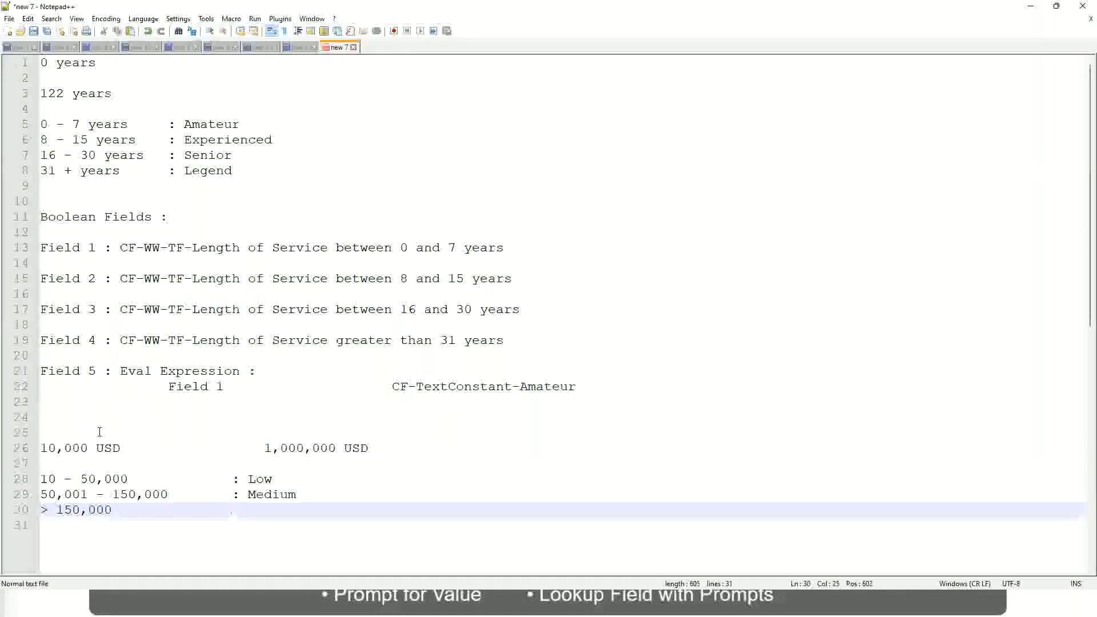
type(": High")
Step: Set a margin bookmark on line 26, the 10,000 USD to 1,000,000 USD span
left_click(48, 447)
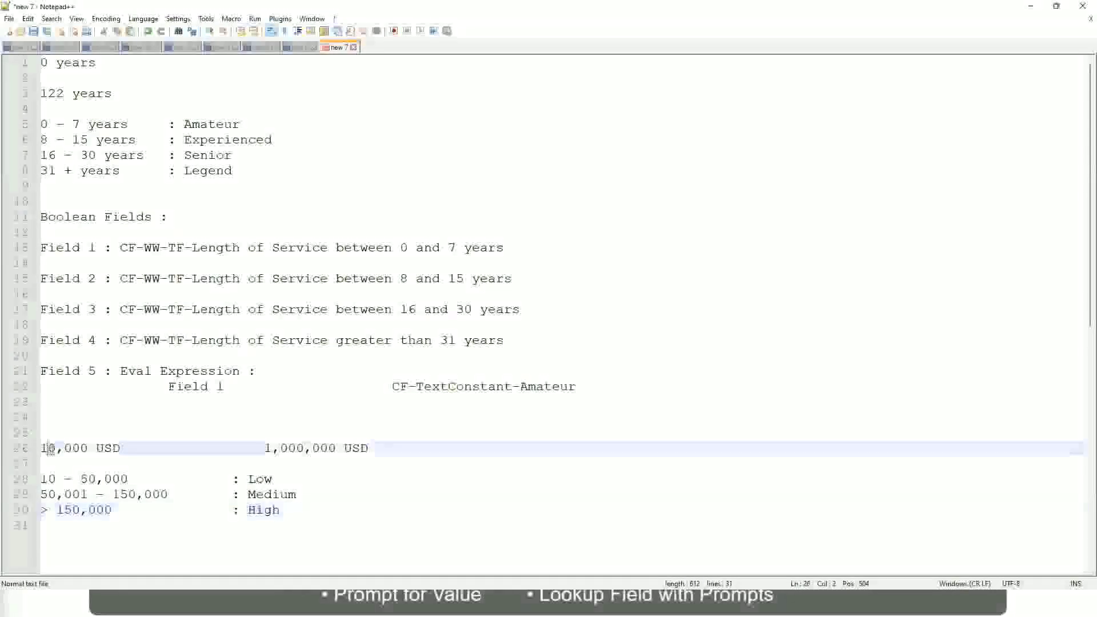
double_click(328, 448)
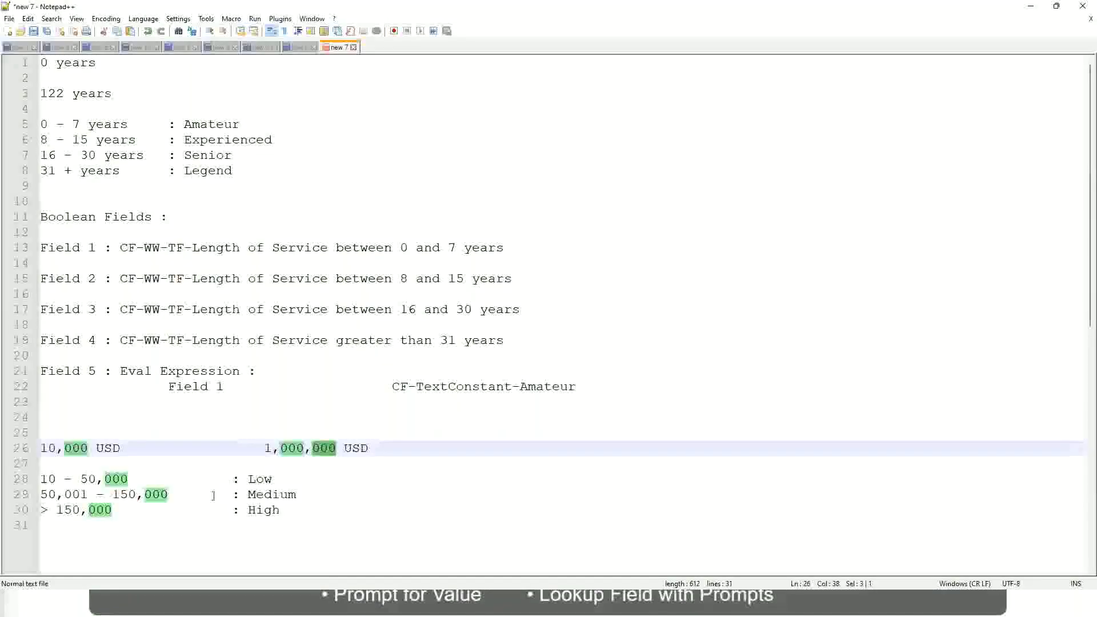
left_click(199, 494)
left_click(35, 448)
left_click(337, 450)
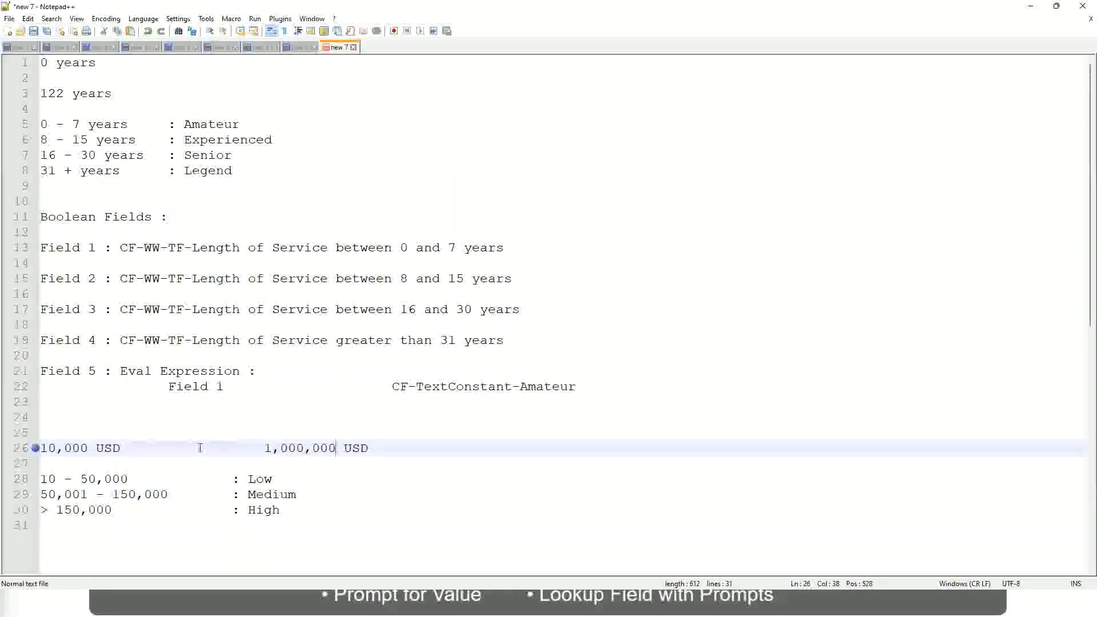
Step: Review the Low, Medium and High band lines beneath the salary span
left_click(266, 481)
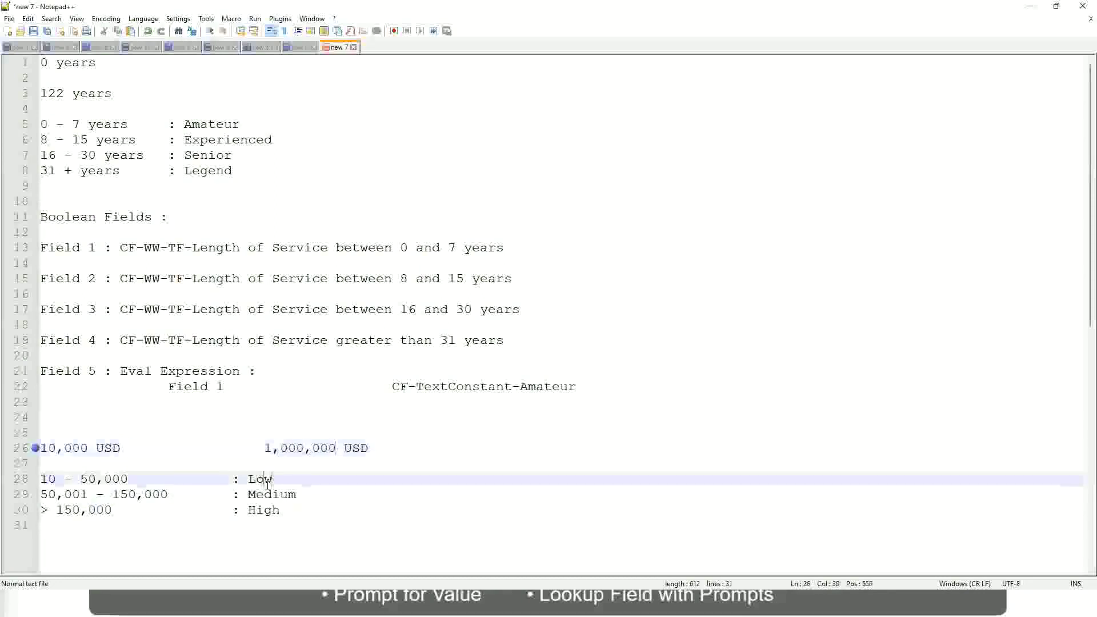
left_click(264, 496)
left_click(264, 511)
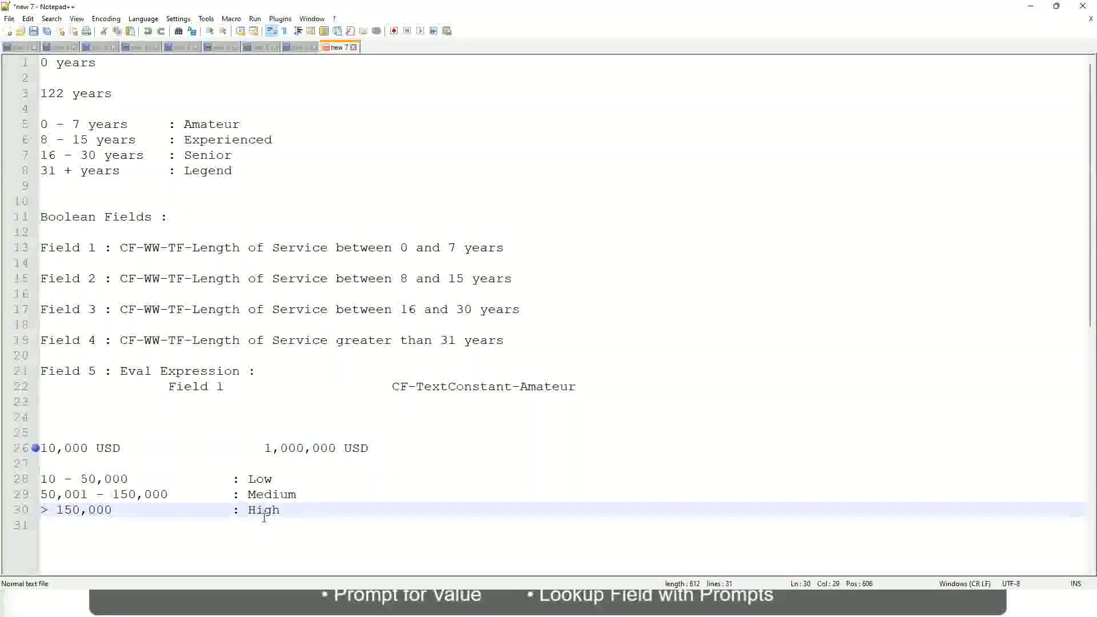
left_click(140, 462)
left_click(269, 523)
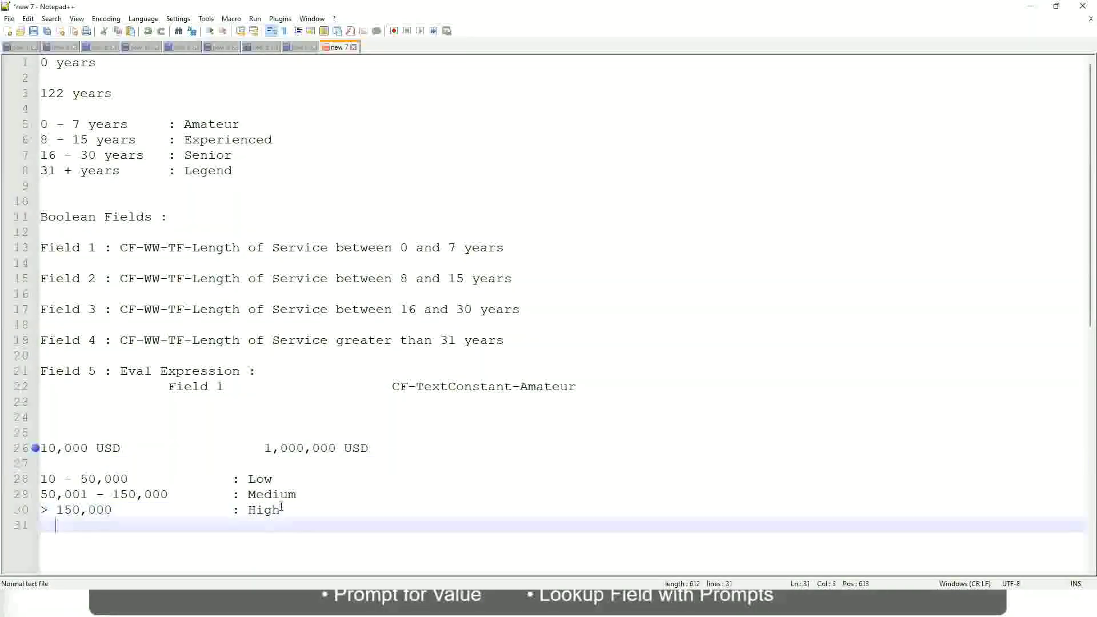
left_click(281, 508)
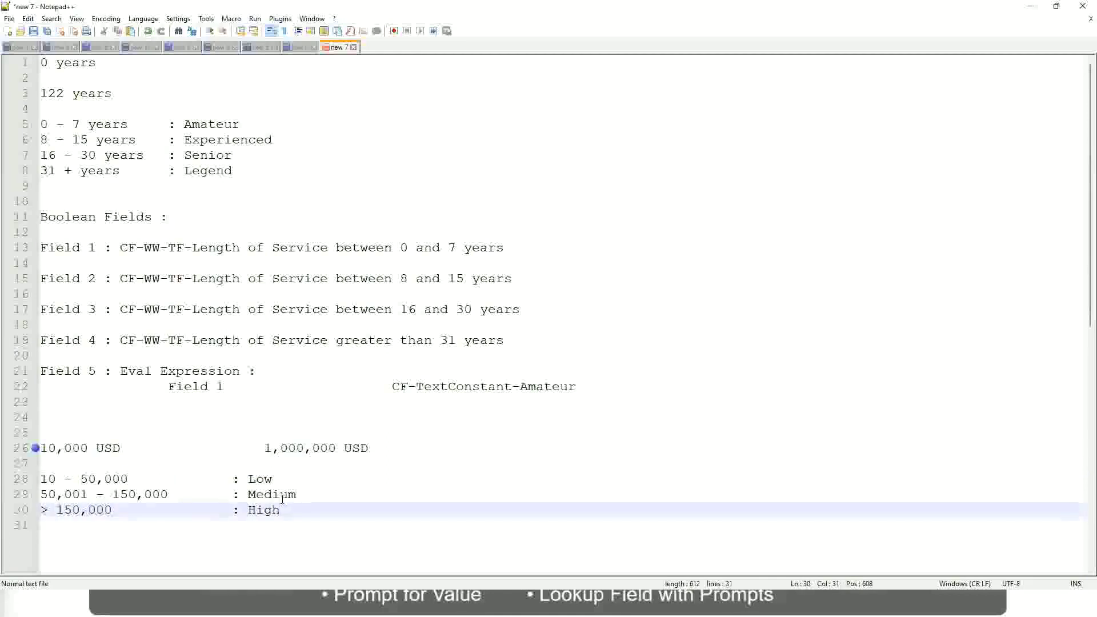